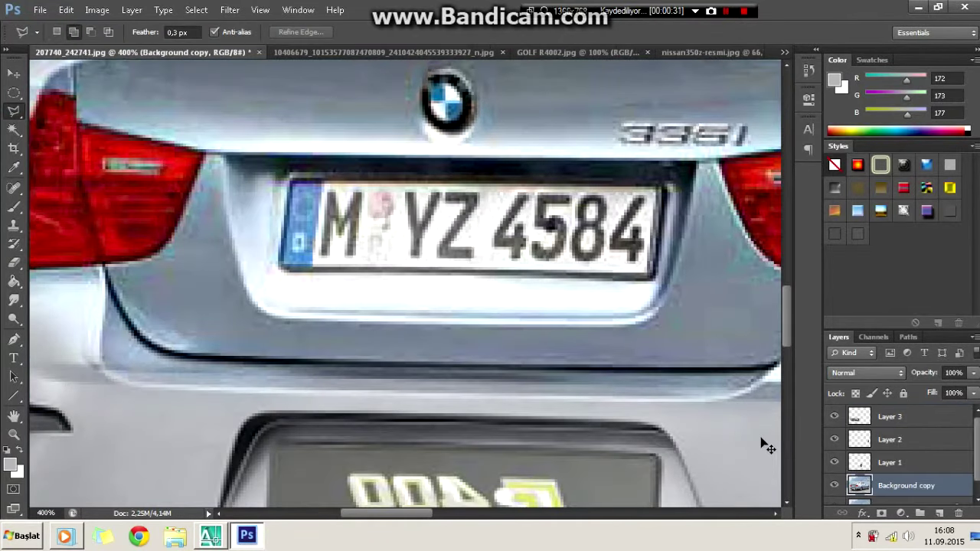
Smear away the licence-plate characters and sample the trunk's grey-blue body colour.
{"action": "scroll", "coordinate": [216, 159], "scroll_direction": "right", "scroll_amount": 3}
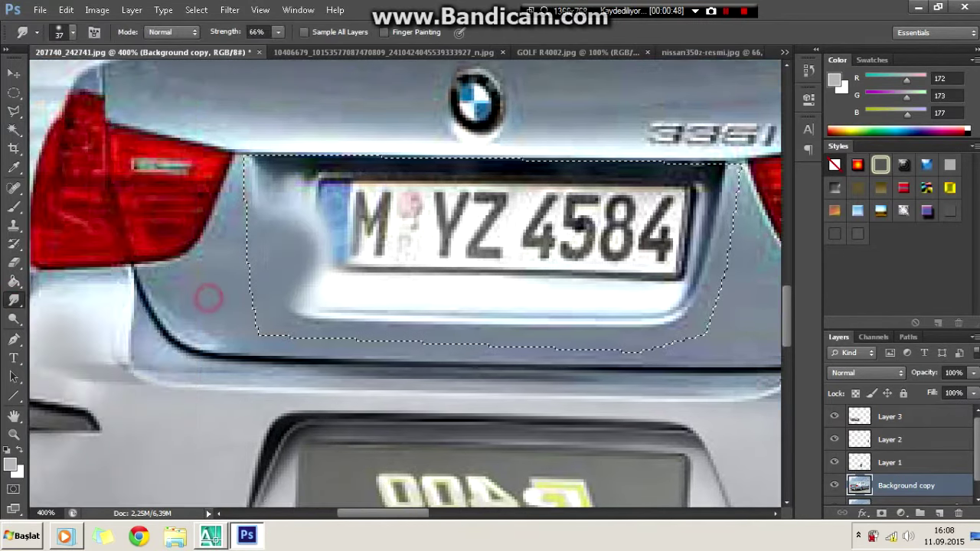
{"action": "mouse_move", "coordinate": [273, 189]}
{"action": "left_mouse_down"}
{"action": "mouse_move", "coordinate": [263, 306]}
{"action": "mouse_move", "coordinate": [664, 202]}
{"action": "mouse_move", "coordinate": [358, 271]}
{"action": "mouse_move", "coordinate": [454, 244]}
{"action": "mouse_move", "coordinate": [613, 229]}
{"action": "mouse_move", "coordinate": [651, 268]}
{"action": "mouse_move", "coordinate": [569, 291]}
{"action": "mouse_move", "coordinate": [720, 184]}
{"action": "mouse_move", "coordinate": [697, 219]}
{"action": "mouse_move", "coordinate": [450, 195]}
{"action": "left_mouse_up"}
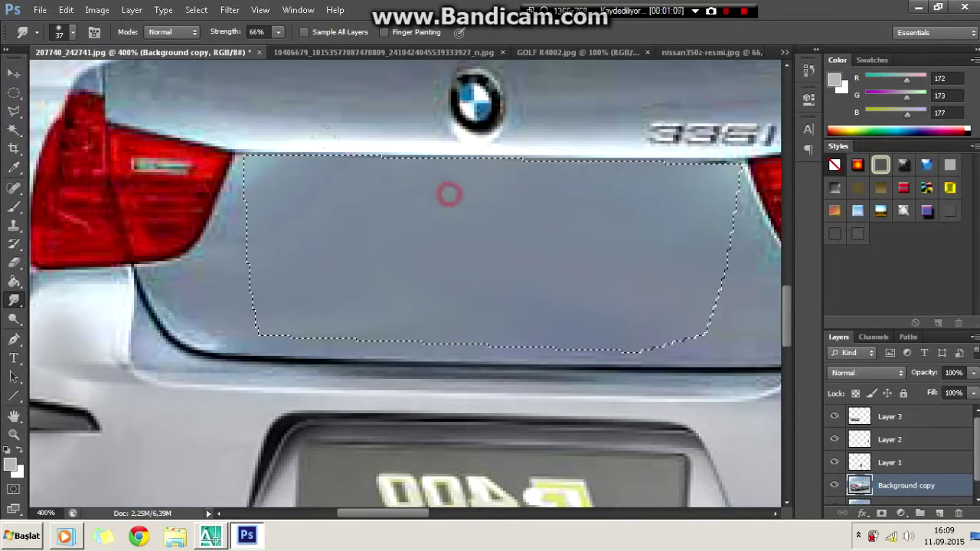
{"action": "key", "text": "i"}
{"action": "left_click", "coordinate": [241, 166]}
Paint over the plate recess with a soft brush at 58% opacity, then deselect.
{"action": "key", "text": "b"}
{"action": "left_click", "coordinate": [73, 33]}
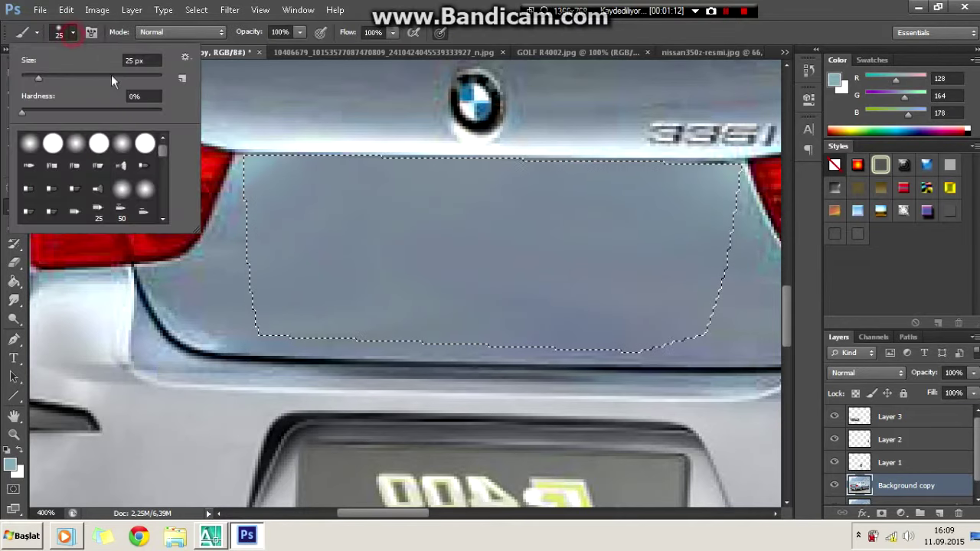
{"action": "key", "text": "Return"}
{"action": "key", "text": "5"}
{"action": "key", "text": "8"}
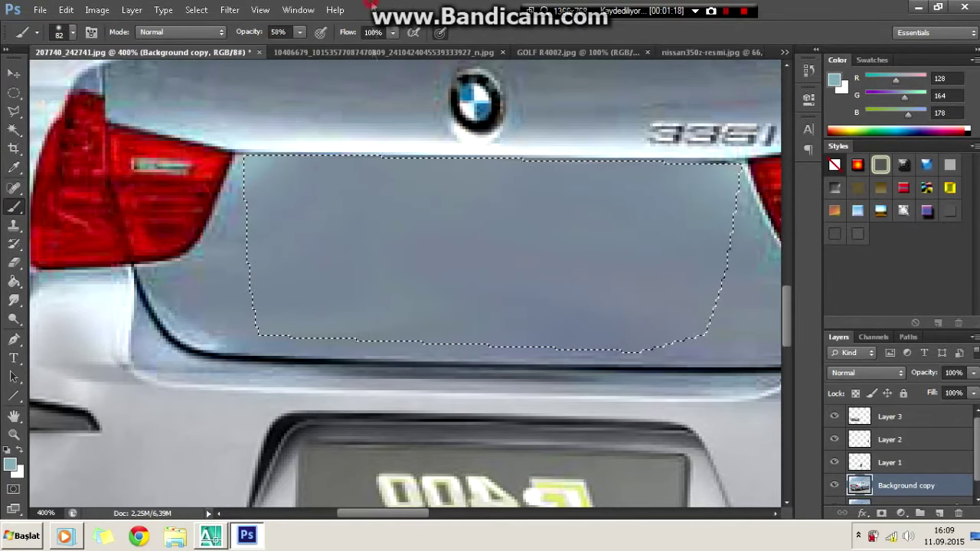
{"action": "key", "text": "ctrl+d"}
Draw a thin black line along the trunk's lower edge.
{"action": "key", "text": "l"}
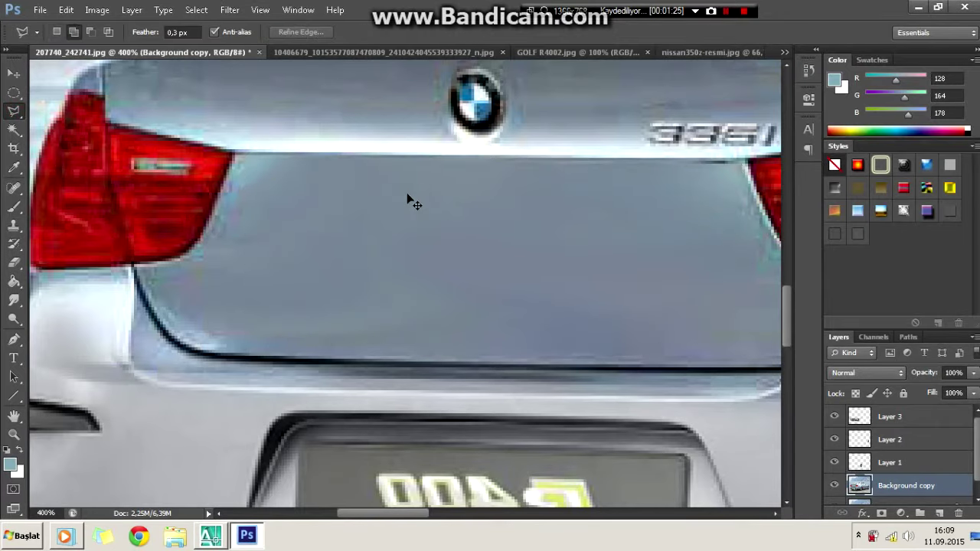
{"action": "key", "text": "ctrl+1"}
{"action": "key", "text": "ctrl+0"}
{"action": "key", "text": "ctrl+plus"}
{"action": "key", "text": "ctrl+plus"}
{"action": "key", "text": "ctrl+plus"}
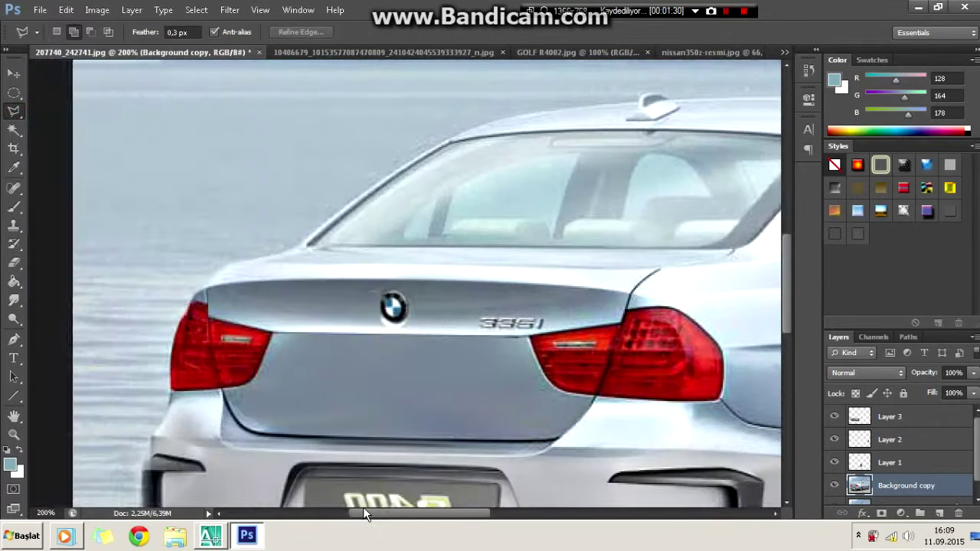
{"action": "key", "text": "ctrl+plus"}
{"action": "key", "text": "ctrl+plus"}
{"action": "key", "text": "u"}
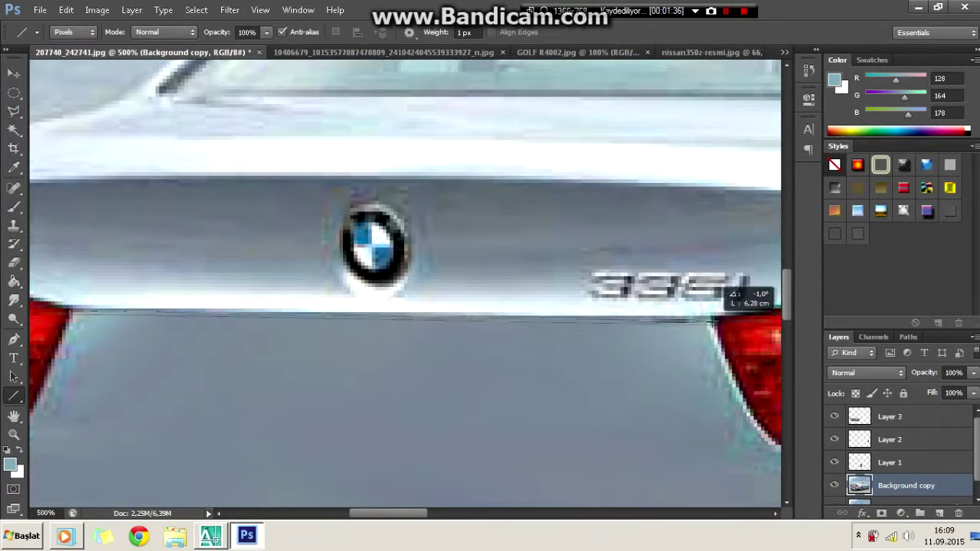
{"action": "key", "text": "d"}
{"action": "left_click_drag", "start_coordinate": [69, 310], "coordinate": [720, 320]}
Smudge away the 335i badge inside a polygonal lasso selection, then deselect.
{"action": "key", "text": "ctrl+minus"}
{"action": "key", "text": "ctrl+minus"}
{"action": "key", "text": "ctrl+minus"}
{"action": "key", "text": "ctrl+0"}
{"action": "key", "text": "ctrl+plus"}
{"action": "key", "text": "ctrl+plus"}
{"action": "key", "text": "ctrl+plus"}
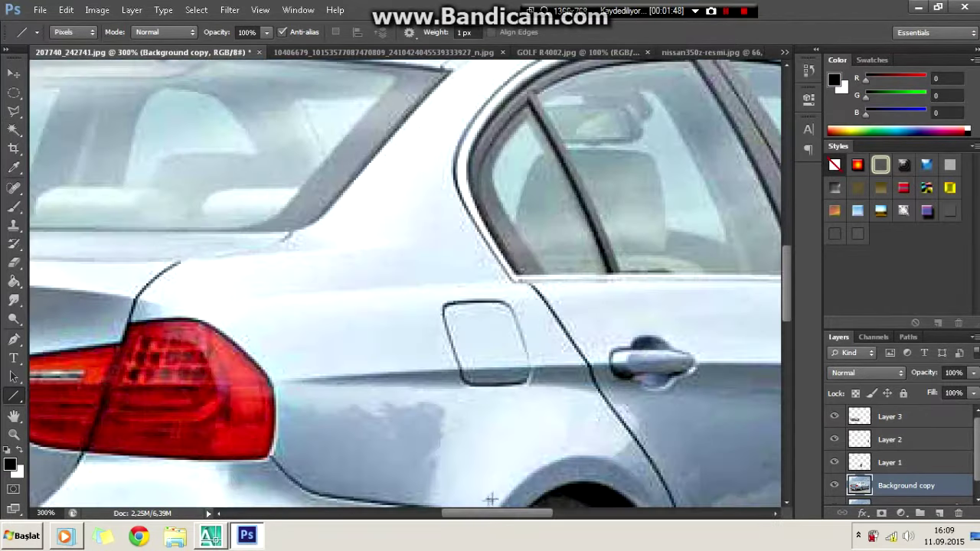
{"action": "left_click_drag", "start_coordinate": [476, 513], "coordinate": [402, 511]}
{"action": "key", "text": "ctrl+plus"}
{"action": "key", "text": "ctrl+plus"}
{"action": "key", "text": "l"}
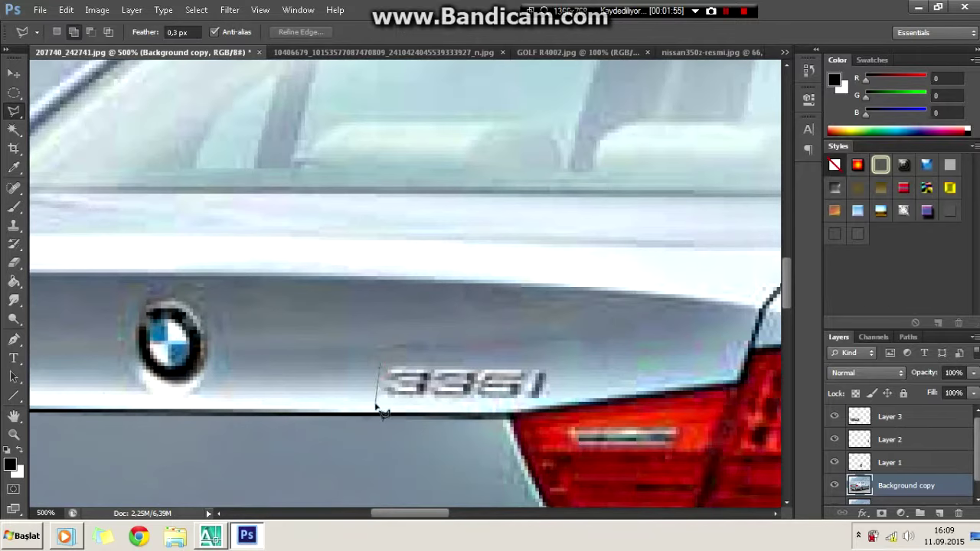
{"action": "left_click", "coordinate": [584, 381]}
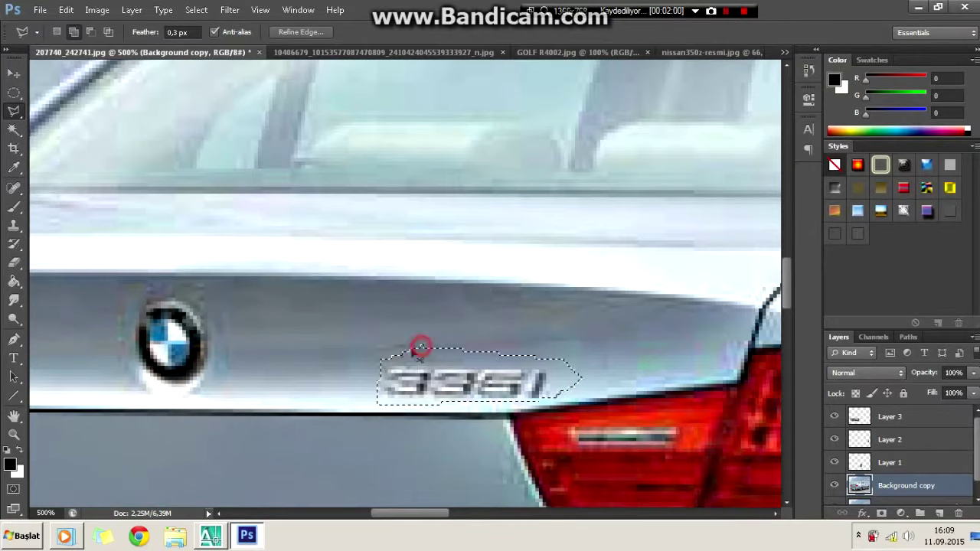
{"action": "key", "text": "r"}
{"action": "mouse_move", "coordinate": [399, 379]}
{"action": "left_mouse_down"}
{"action": "mouse_move", "coordinate": [567, 379]}
{"action": "mouse_move", "coordinate": [360, 387]}
{"action": "mouse_move", "coordinate": [574, 381]}
{"action": "mouse_move", "coordinate": [474, 379]}
{"action": "left_mouse_up"}
{"action": "key", "text": "ctrl+d"}
Blur the trunk where the 335i badge was and zoom in on the BMW roundel.
{"action": "key", "text": "ctrl+minus"}
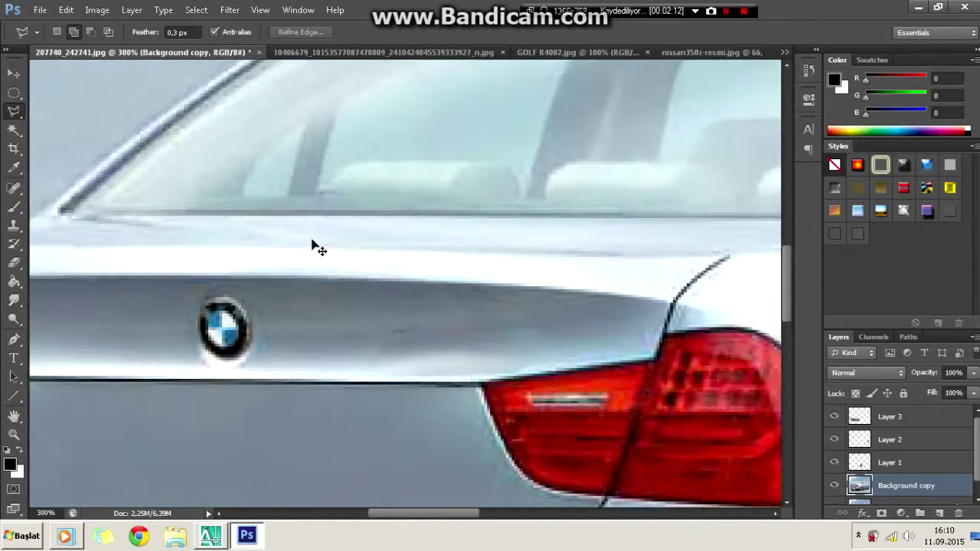
{"action": "key", "text": "ctrl+plus"}
{"action": "right_click", "coordinate": [14, 300]}
{"action": "left_click", "coordinate": [77, 294]}
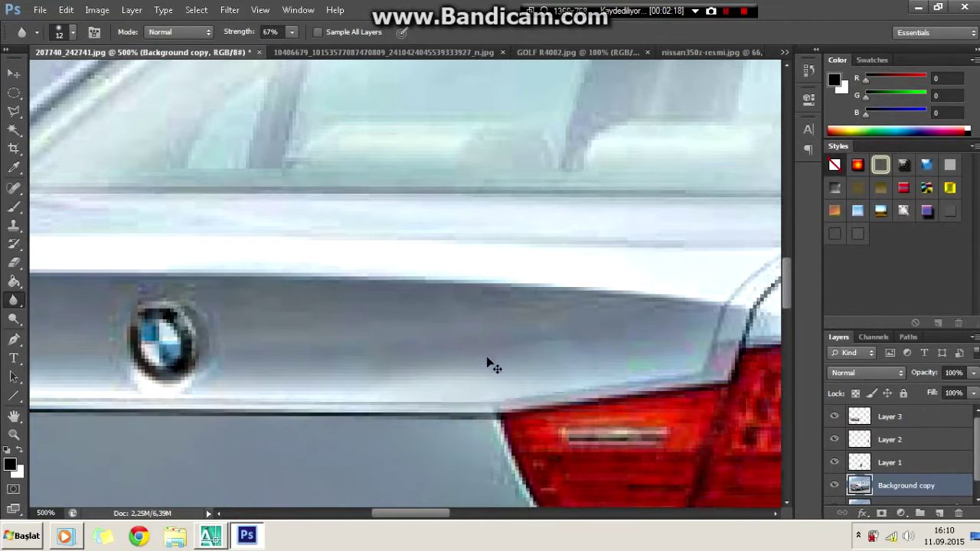
{"action": "key", "text": "ctrl+minus"}
{"action": "key", "text": "ctrl+minus"}
{"action": "key", "text": "ctrl+minus"}
{"action": "key", "text": "ctrl+plus"}
{"action": "key", "text": "ctrl+plus"}
{"action": "key", "text": "ctrl+plus"}
{"action": "left_click_drag", "start_coordinate": [394, 514], "coordinate": [373, 513]}
{"action": "key", "text": "ctrl+plus"}
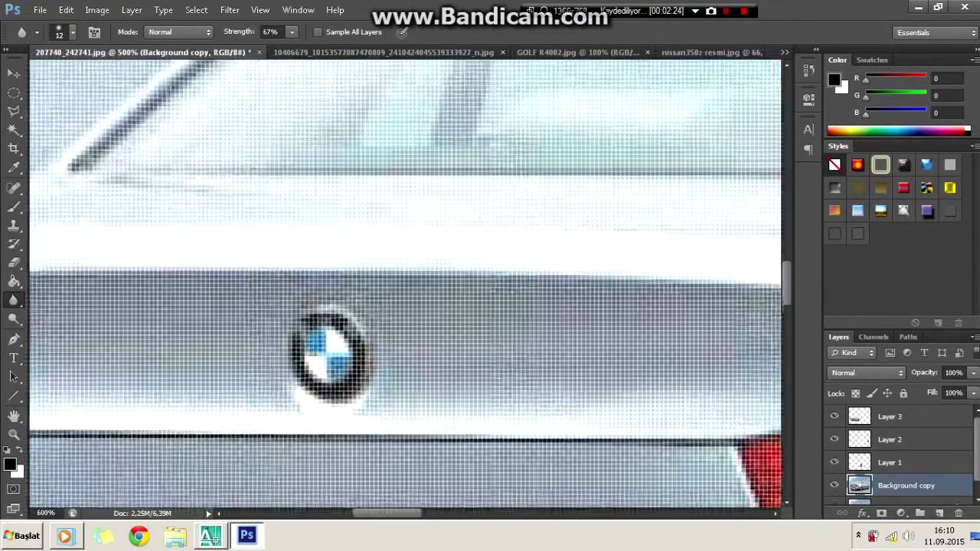
Smudge away the BMW roundel inside a polygonal lasso selection, then deselect.
{"action": "key", "text": "l"}
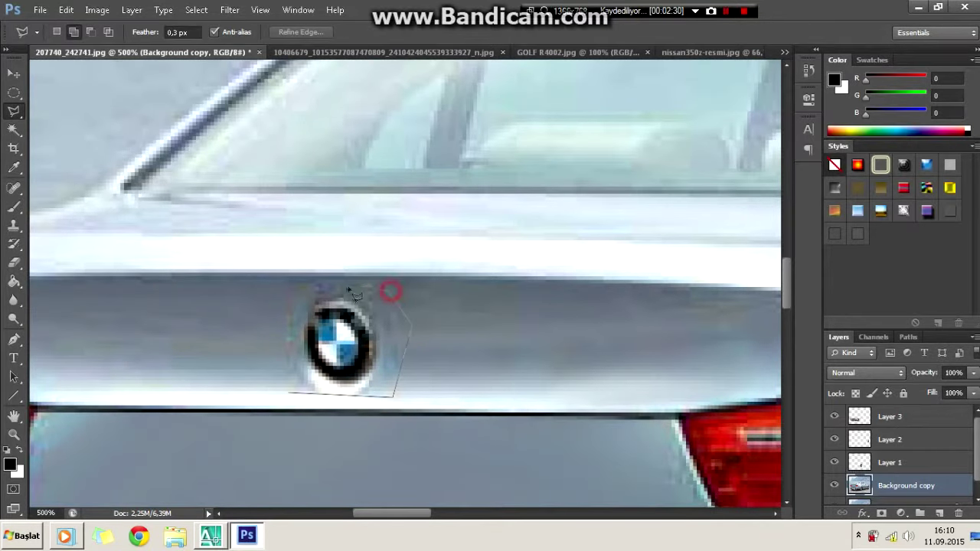
{"action": "left_click", "coordinate": [116, 321]}
{"action": "key", "text": "r"}
{"action": "mouse_move", "coordinate": [341, 341]}
{"action": "left_mouse_down"}
{"action": "mouse_move", "coordinate": [383, 337]}
{"action": "mouse_move", "coordinate": [342, 359]}
{"action": "mouse_move", "coordinate": [259, 324]}
{"action": "left_mouse_up"}
{"action": "key", "text": "ctrl+d"}
{"action": "key", "text": "shift+r"}
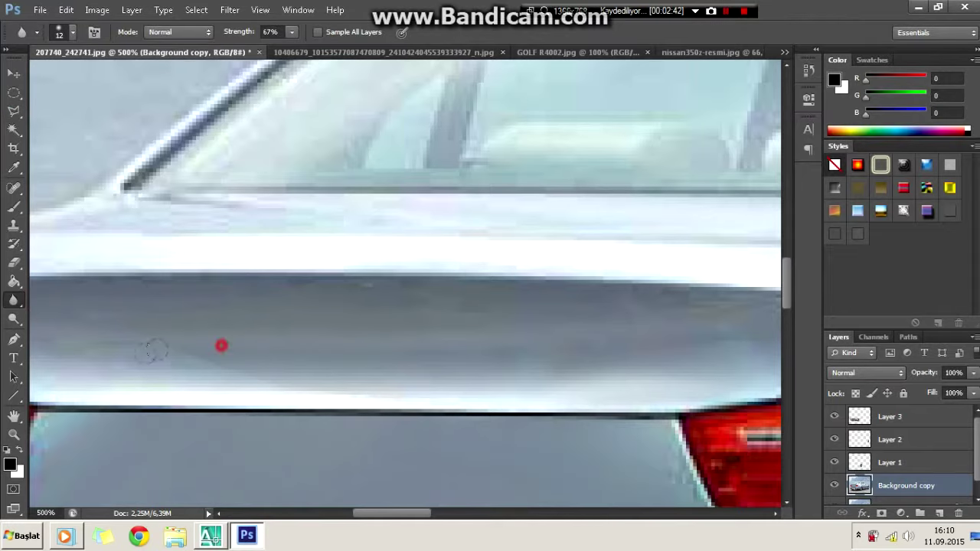
{"action": "scroll", "coordinate": [641, 357], "scroll_direction": "down", "scroll_amount": 3}
{"action": "scroll", "coordinate": [644, 353], "scroll_direction": "down", "scroll_amount": 6}
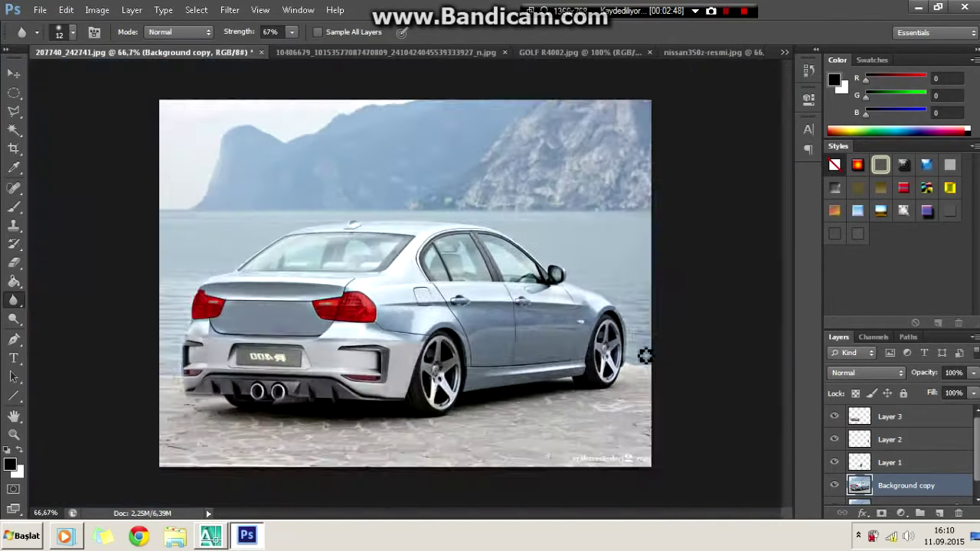
Try Luminosity blending on Layer 3, then return it to Normal.
{"action": "scroll", "coordinate": [640, 349], "scroll_direction": "up", "scroll_amount": 7}
{"action": "scroll", "coordinate": [477, 418], "scroll_direction": "down", "scroll_amount": 2}
{"action": "scroll", "coordinate": [482, 415], "scroll_direction": "down", "scroll_amount": 1}
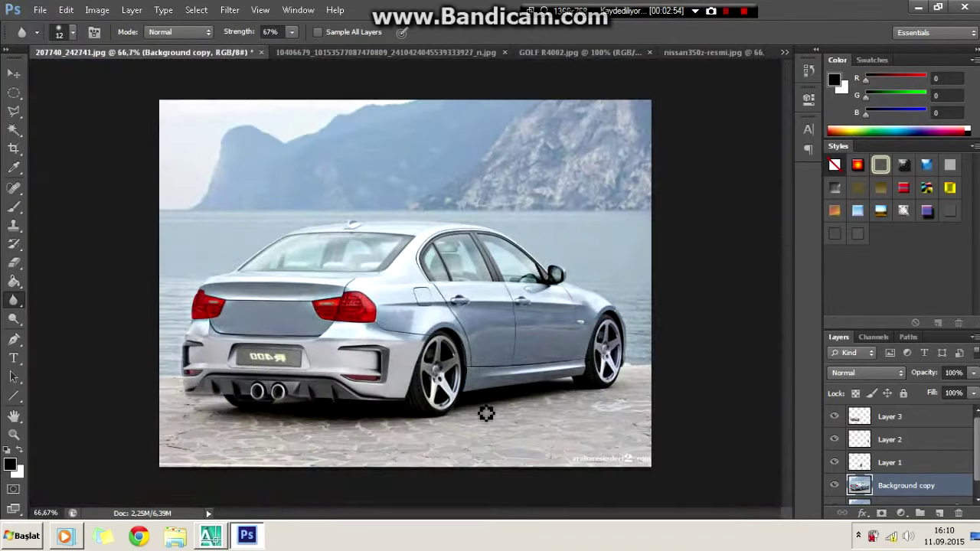
{"action": "left_click", "coordinate": [885, 421]}
{"action": "left_click", "coordinate": [866, 373]}
{"action": "left_click", "coordinate": [850, 358]}
{"action": "scroll", "coordinate": [651, 320], "scroll_direction": "up", "scroll_amount": 2}
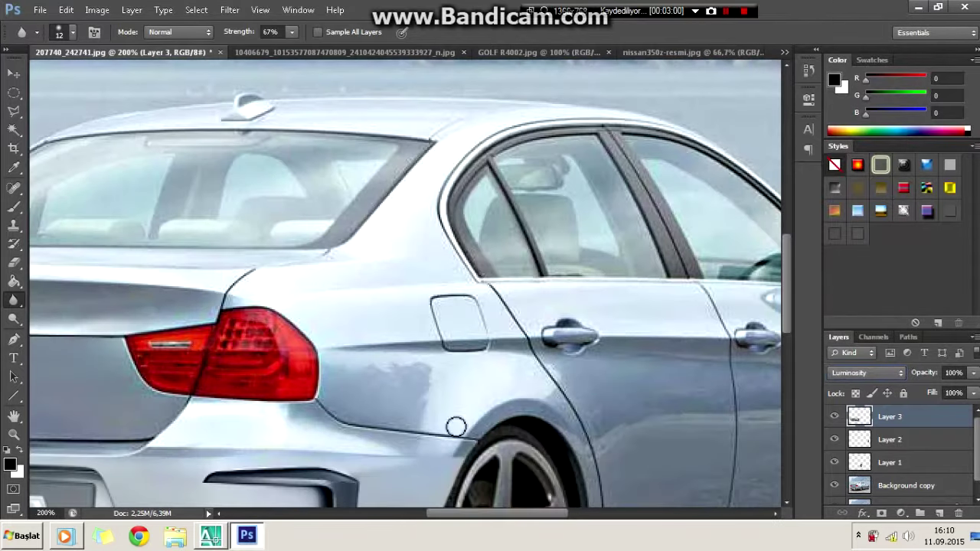
{"action": "left_click_drag", "start_coordinate": [494, 516], "coordinate": [431, 516]}
{"action": "scroll", "coordinate": [612, 307], "scroll_direction": "down", "scroll_amount": 5}
{"action": "left_click", "coordinate": [865, 373]}
{"action": "left_click", "coordinate": [842, 7]}
Try Linear Dodge (Add) on Layer 3, revert to Normal, and begin outlining the bumper plate.
{"action": "scroll", "coordinate": [488, 317], "scroll_direction": "down", "scroll_amount": 2}
{"action": "scroll", "coordinate": [429, 307], "scroll_direction": "up", "scroll_amount": 1}
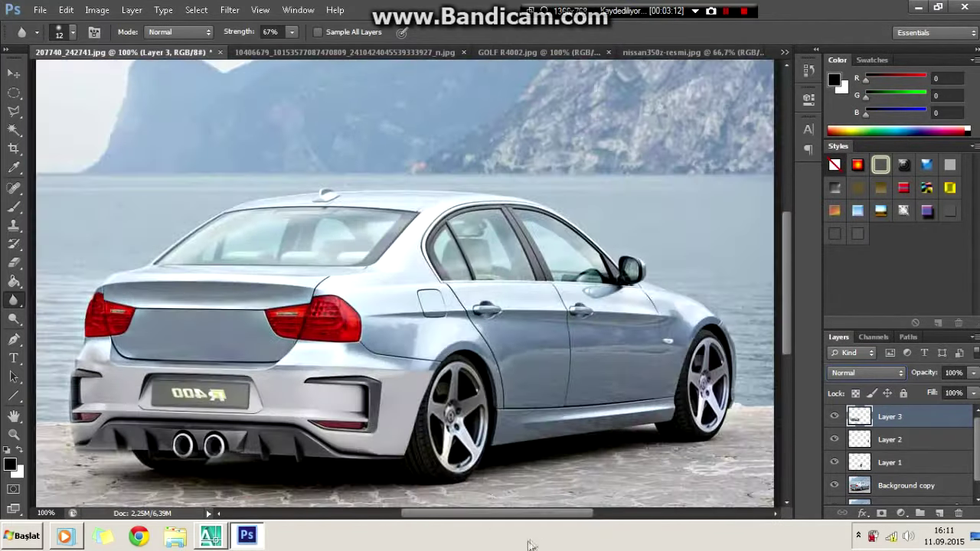
{"action": "scroll", "coordinate": [429, 307], "scroll_direction": "up", "scroll_amount": 1}
{"action": "scroll", "coordinate": [529, 406], "scroll_direction": "up", "scroll_amount": 1}
{"action": "key", "text": "alt+shift+a"}
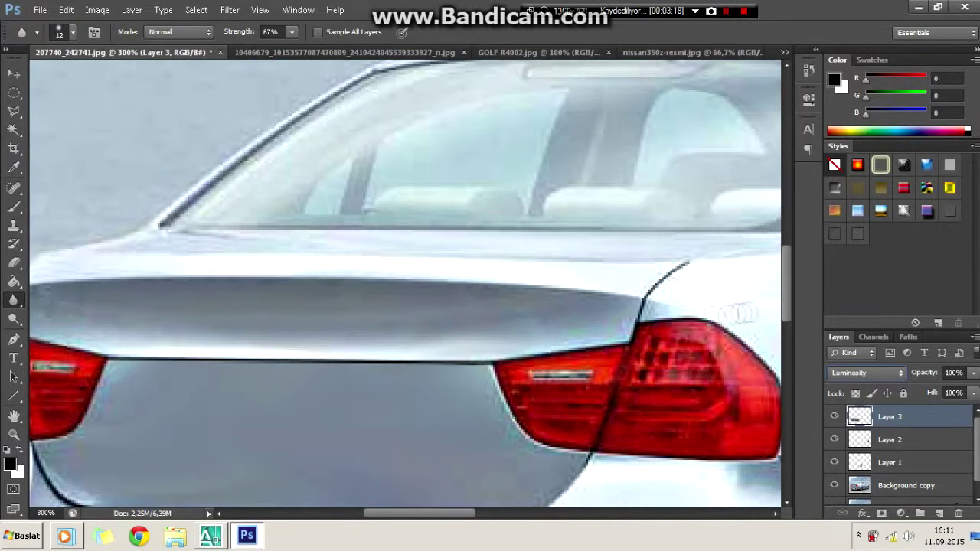
{"action": "scroll", "coordinate": [791, 361], "scroll_direction": "down", "scroll_amount": 5}
{"action": "left_click", "coordinate": [865, 373]}
{"action": "left_click", "coordinate": [842, 9]}
{"action": "key", "text": "l"}
{"action": "left_click", "coordinate": [200, 302]}
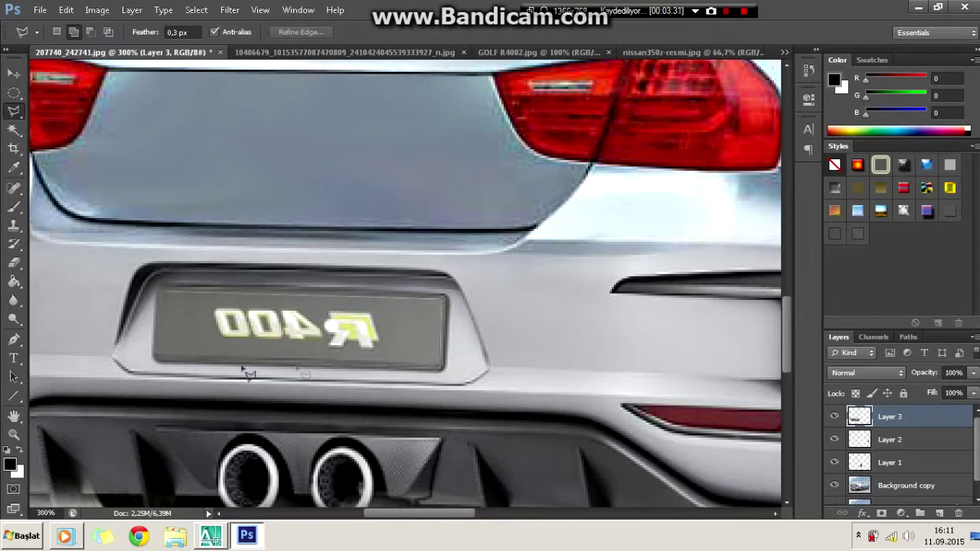
Finish outlining the 'R400' bumper plate and paint it flat grey.
{"action": "left_click", "coordinate": [161, 293]}
{"action": "left_click", "coordinate": [14, 207]}
{"action": "left_click", "coordinate": [194, 324], "text": "alt"}
{"action": "mouse_move", "coordinate": [202, 315]}
{"action": "left_mouse_down"}
{"action": "mouse_move", "coordinate": [429, 329]}
{"action": "mouse_move", "coordinate": [352, 330]}
{"action": "mouse_move", "coordinate": [354, 313]}
{"action": "left_mouse_up"}
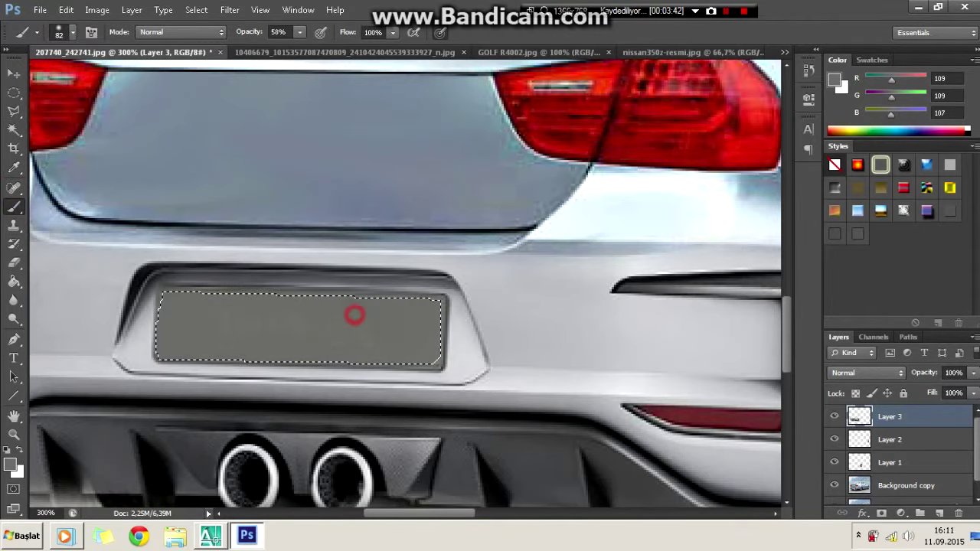
Duplicate Layer 3 as 'Layer 3 copy'.
{"action": "key", "text": "l"}
{"action": "right_click", "coordinate": [258, 166]}
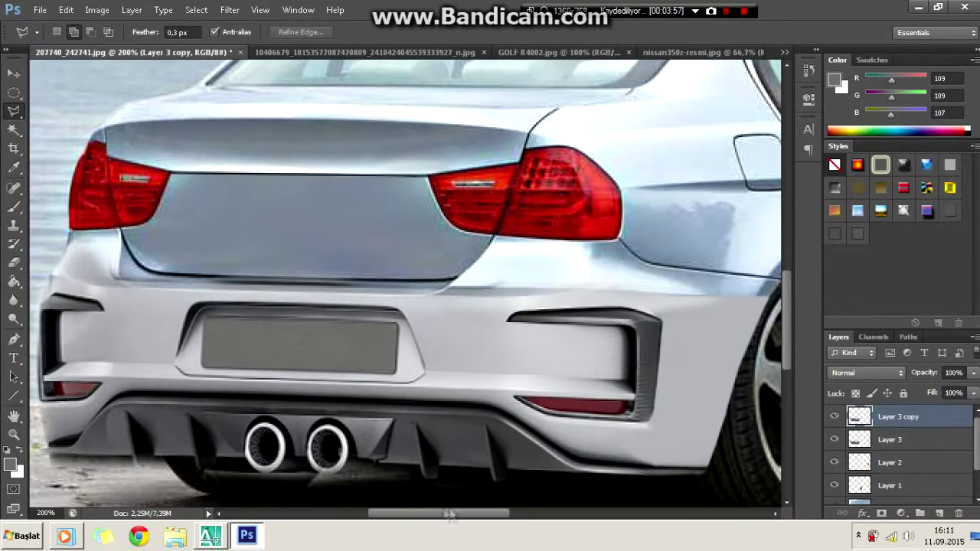
{"action": "left_click", "coordinate": [97, 9]}
{"action": "mouse_move", "coordinate": [114, 44]}
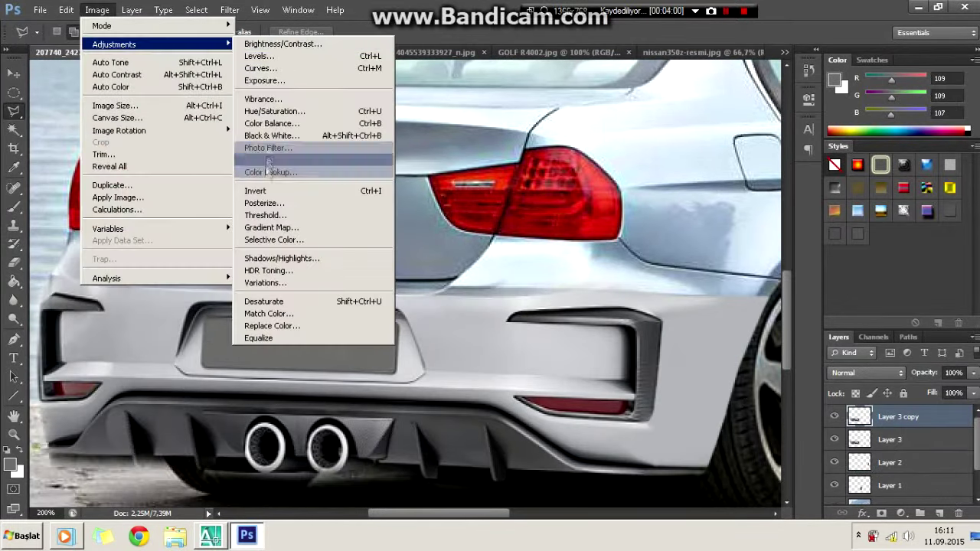
Colorize Layer 3 copy via Hue/Saturation at hue 209 with reduced saturation.
{"action": "left_click", "coordinate": [283, 305]}
{"action": "left_click", "coordinate": [96, 9]}
{"action": "left_click", "coordinate": [260, 123]}
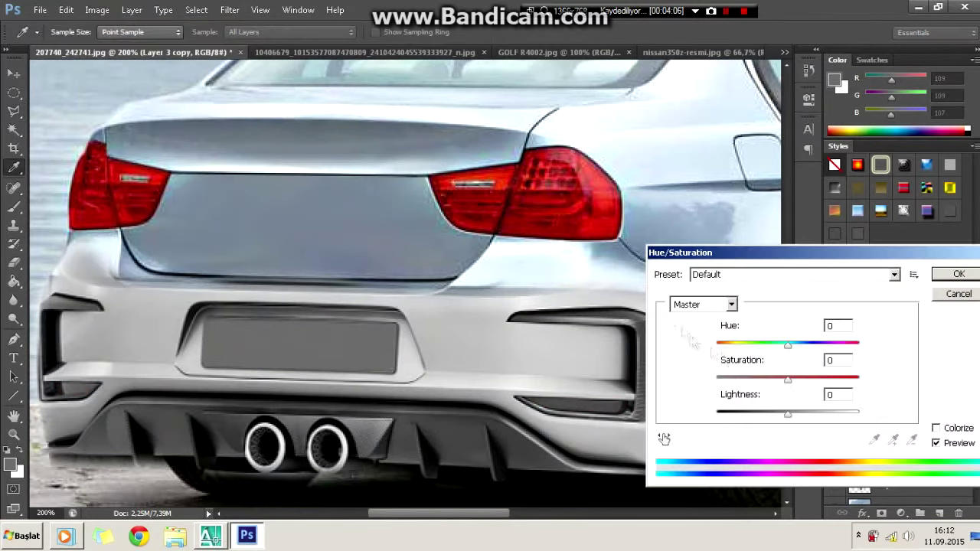
{"action": "left_click", "coordinate": [936, 428]}
{"action": "mouse_move", "coordinate": [751, 343]}
{"action": "left_mouse_down"}
{"action": "mouse_move", "coordinate": [791, 345]}
{"action": "mouse_move", "coordinate": [805, 363]}
{"action": "left_mouse_up"}
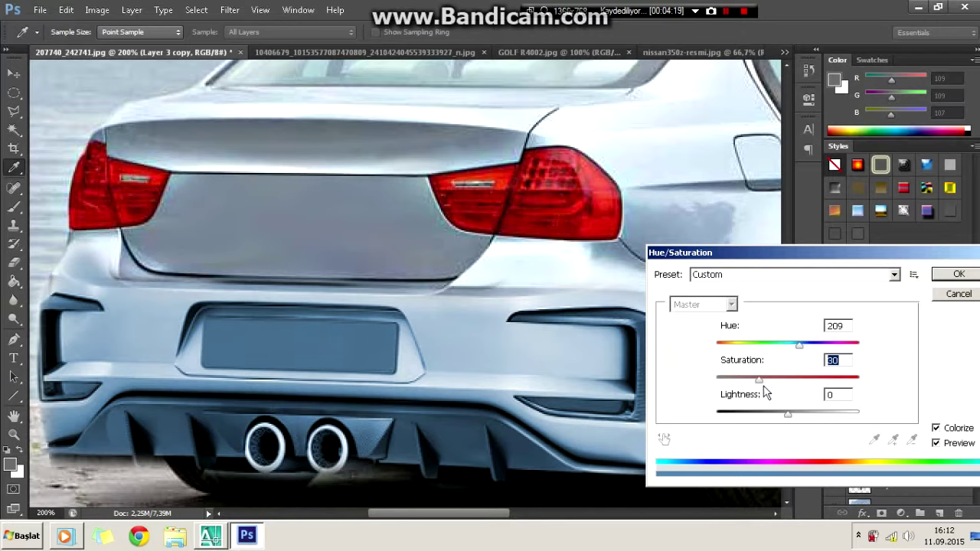
{"action": "left_click", "coordinate": [937, 280]}
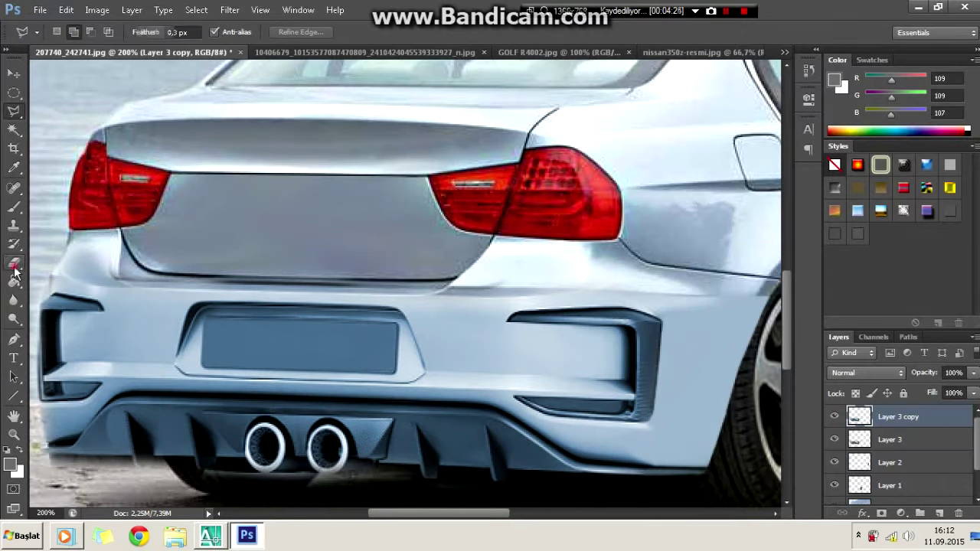
{"action": "left_click", "coordinate": [15, 265]}
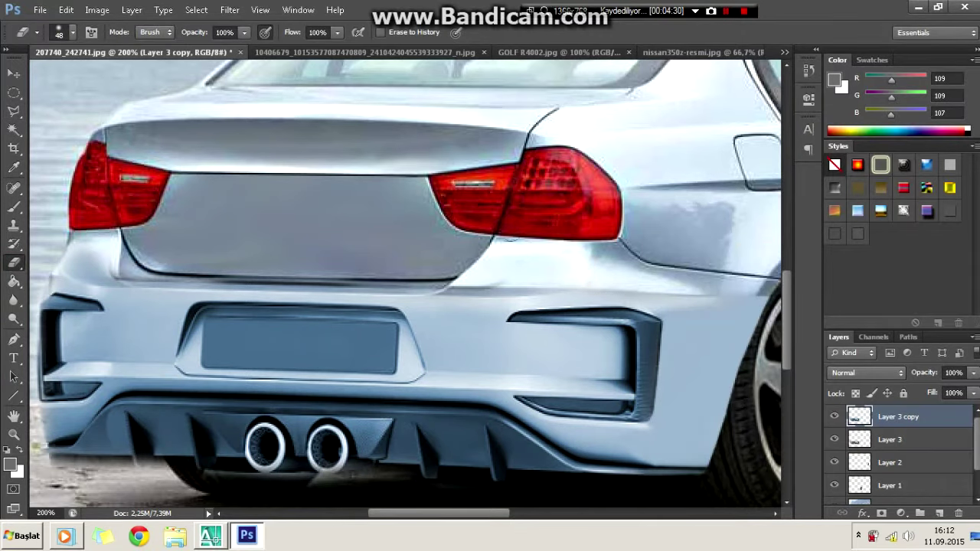
Select the licence plate area on Layer 3 copy to strip its blue tint.
{"action": "key", "text": "l"}
{"action": "key", "text": "ctrl+plus"}
{"action": "key", "text": "ctrl+plus"}
{"action": "left_click", "coordinate": [388, 369]}
{"action": "scroll", "coordinate": [141, 464], "scroll_direction": "left", "scroll_amount": 5}
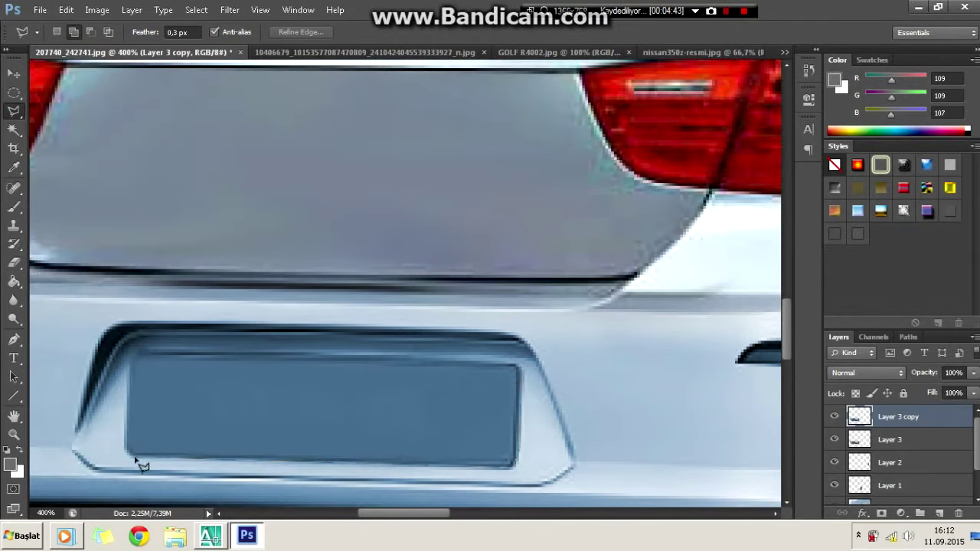
{"action": "double_click", "coordinate": [519, 366]}
{"action": "scroll", "coordinate": [295, 376], "scroll_direction": "right", "scroll_amount": 10}
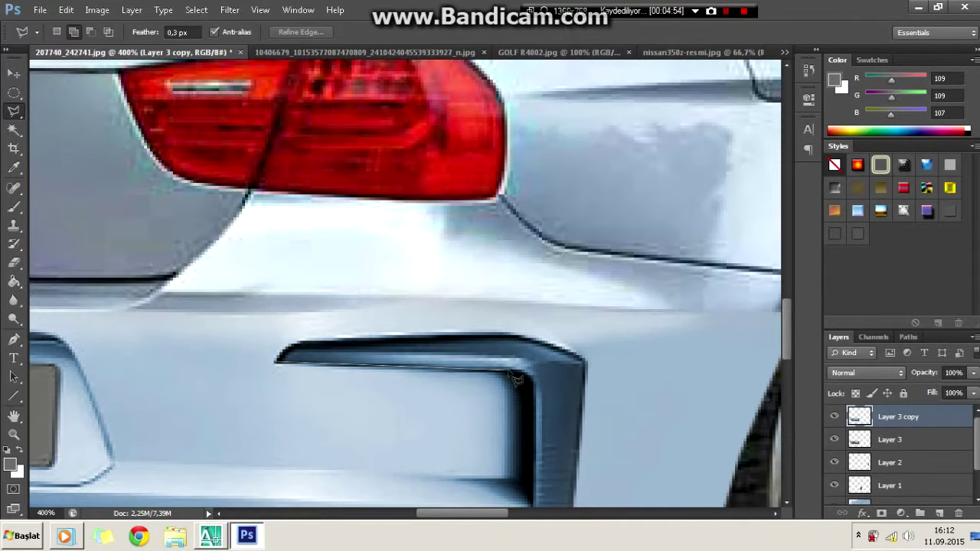
{"action": "scroll", "coordinate": [534, 493], "scroll_direction": "down", "scroll_amount": 4}
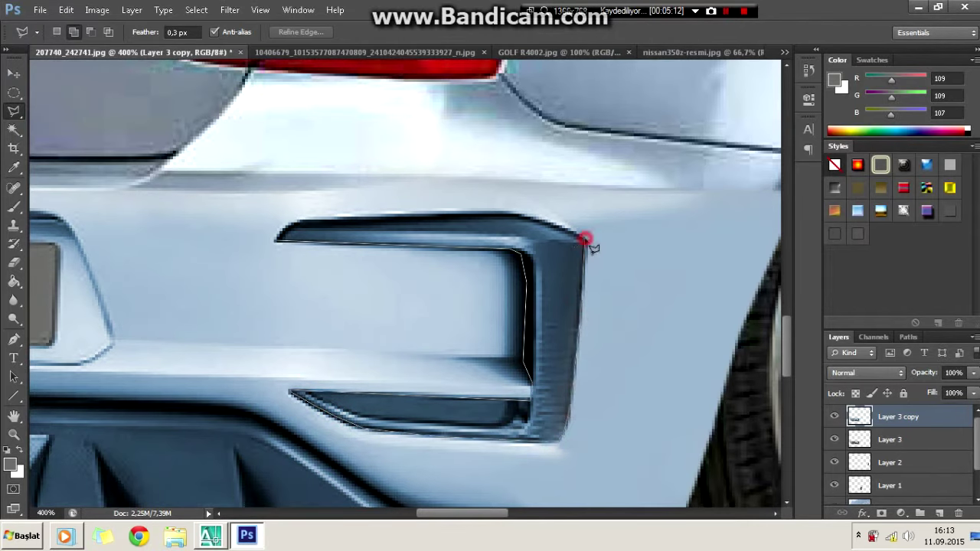
Clear the blue tint from the right and left side vents.
{"action": "left_click", "coordinate": [295, 243]}
{"action": "right_click", "coordinate": [553, 209]}
{"action": "key", "text": "Escape"}
{"action": "scroll", "coordinate": [393, 373], "scroll_direction": "left", "scroll_amount": 10}
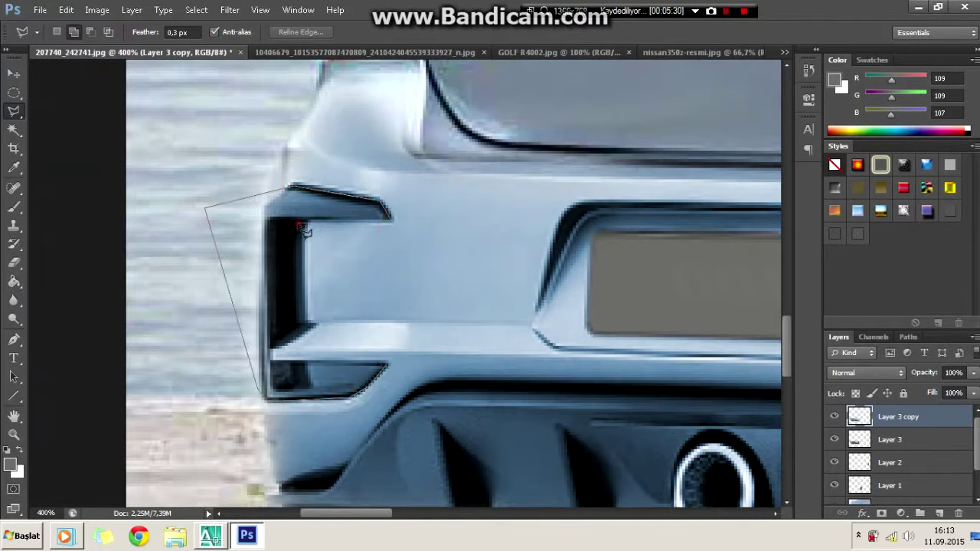
{"action": "left_click", "coordinate": [275, 365]}
{"action": "right_click", "coordinate": [422, 156]}
{"action": "left_click", "coordinate": [460, 161]}
{"action": "scroll", "coordinate": [457, 167], "scroll_direction": "down", "scroll_amount": 2}
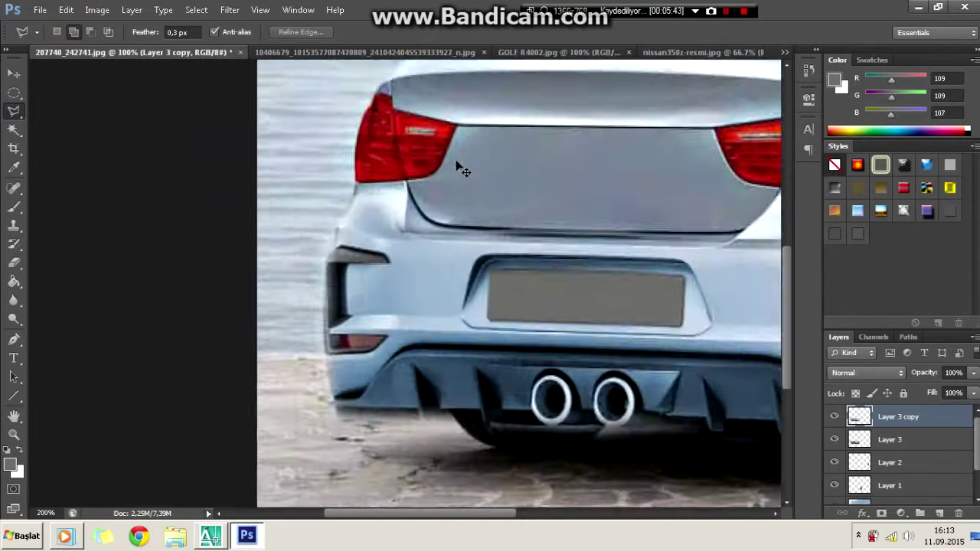
{"action": "scroll", "coordinate": [391, 299], "scroll_direction": "up", "scroll_amount": 1}
Outline the rear diffuser with the polygonal lasso to remove its tint.
{"action": "left_click", "coordinate": [256, 465]}
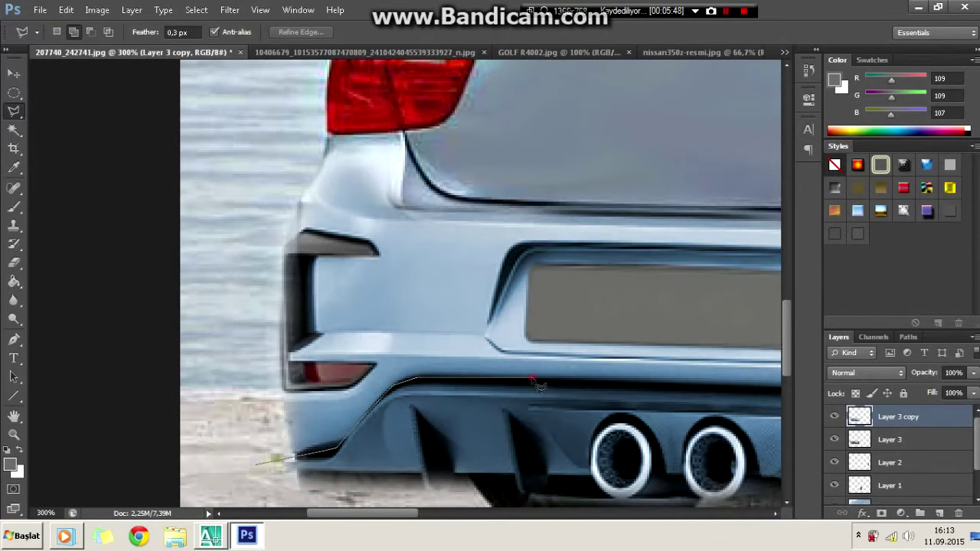
{"action": "scroll", "coordinate": [540, 387], "scroll_direction": "right", "scroll_amount": 5}
{"action": "left_click", "coordinate": [525, 393]}
{"action": "scroll", "coordinate": [679, 422], "scroll_direction": "right", "scroll_amount": 4}
{"action": "scroll", "coordinate": [536, 379], "scroll_direction": "down", "scroll_amount": 2}
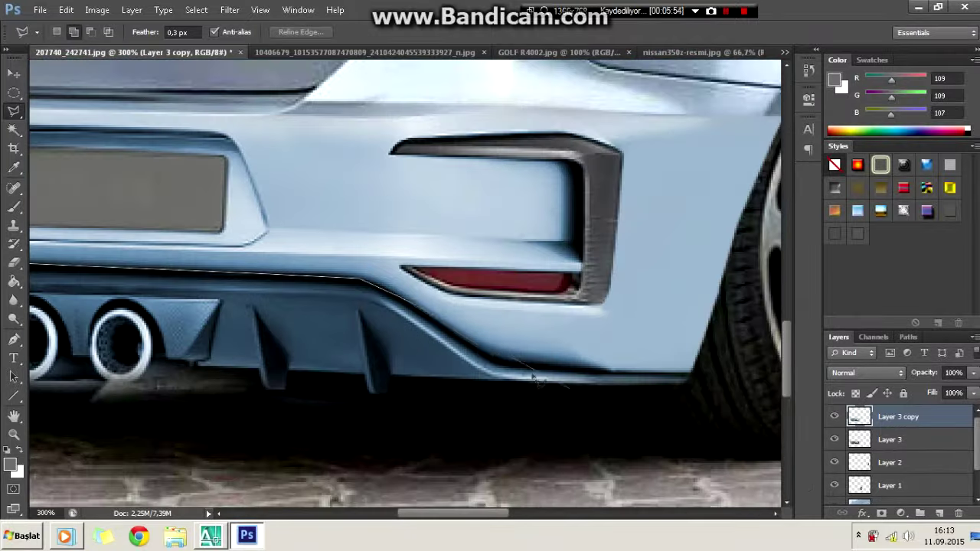
{"action": "scroll", "coordinate": [699, 384], "scroll_direction": "down", "scroll_amount": 2}
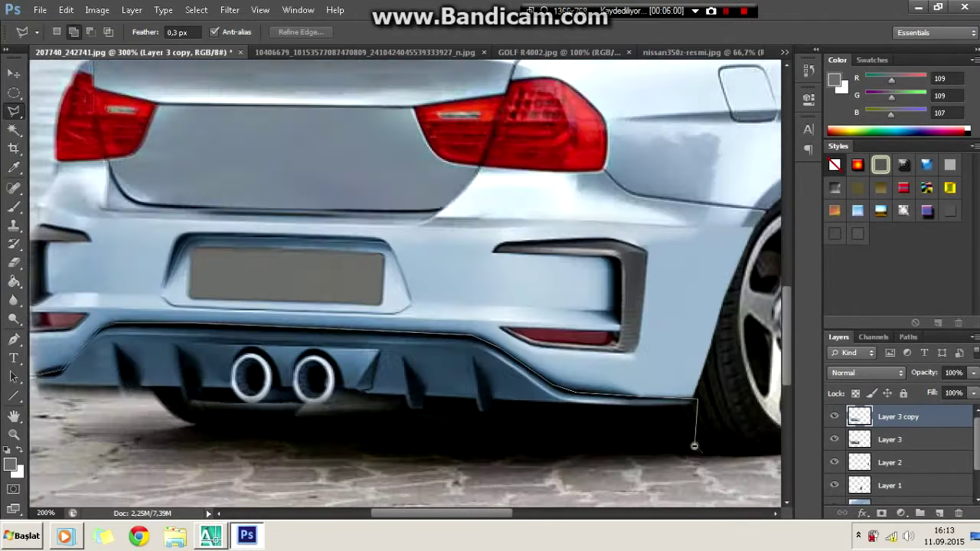
{"action": "scroll", "coordinate": [695, 437], "scroll_direction": "down", "scroll_amount": 1}
{"action": "left_click", "coordinate": [350, 453]}
{"action": "scroll", "coordinate": [542, 217], "scroll_direction": "up", "scroll_amount": 1}
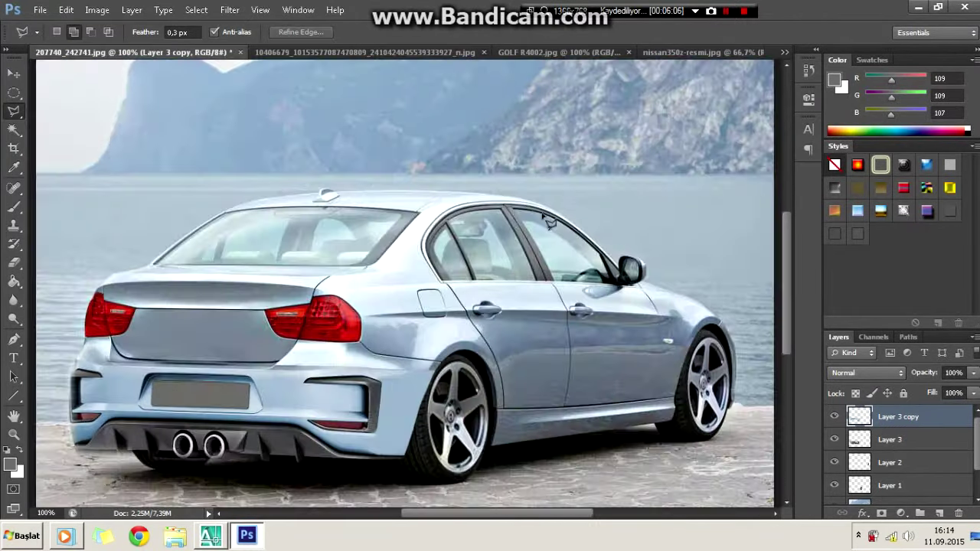
{"action": "scroll", "coordinate": [396, 412], "scroll_direction": "up", "scroll_amount": 1}
{"action": "scroll", "coordinate": [396, 412], "scroll_direction": "down", "scroll_amount": 2}
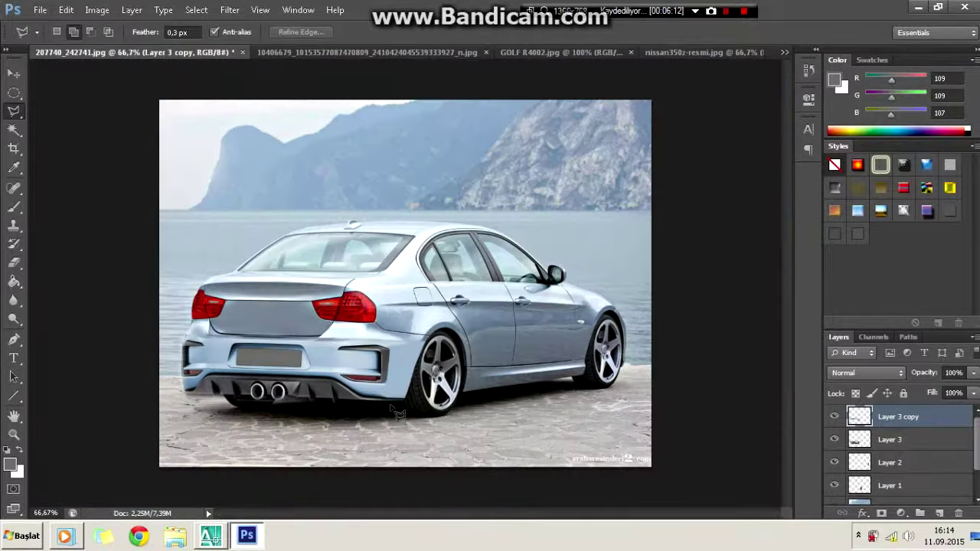
{"action": "scroll", "coordinate": [459, 306], "scroll_direction": "up", "scroll_amount": 2}
{"action": "scroll", "coordinate": [383, 383], "scroll_direction": "down", "scroll_amount": 2}
{"action": "scroll", "coordinate": [247, 479], "scroll_direction": "left", "scroll_amount": 3}
{"action": "scroll", "coordinate": [247, 478], "scroll_direction": "down", "scroll_amount": 1}
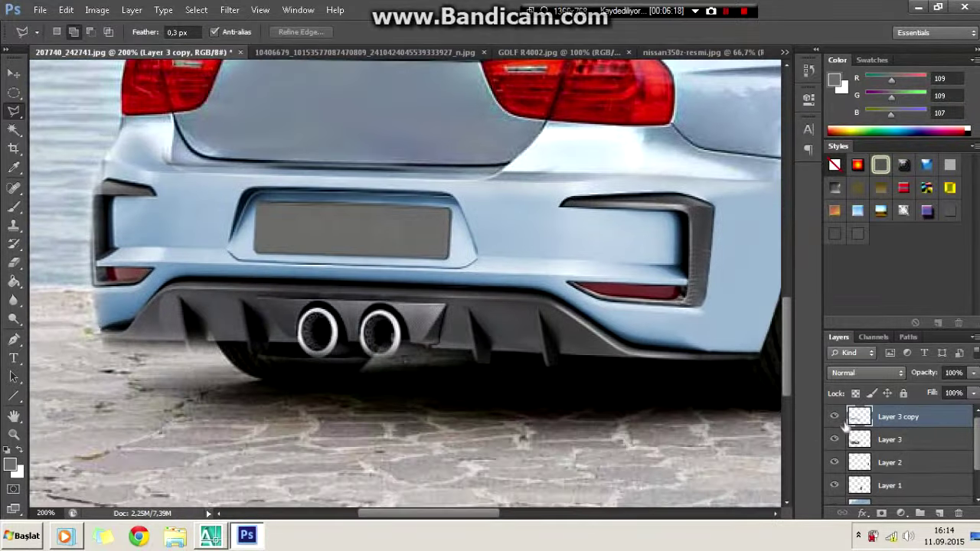
Select Layer 3 copy and toggle Layer 3's visibility to compare with the original.
{"action": "right_click", "coordinate": [838, 416]}
{"action": "left_click", "coordinate": [904, 84]}
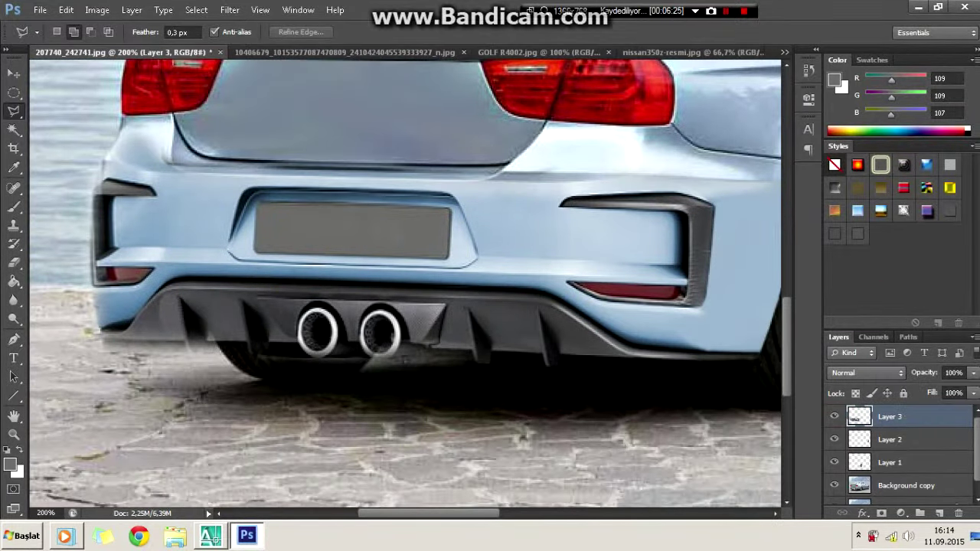
{"action": "left_click", "coordinate": [835, 415]}
{"action": "left_click", "coordinate": [835, 416]}
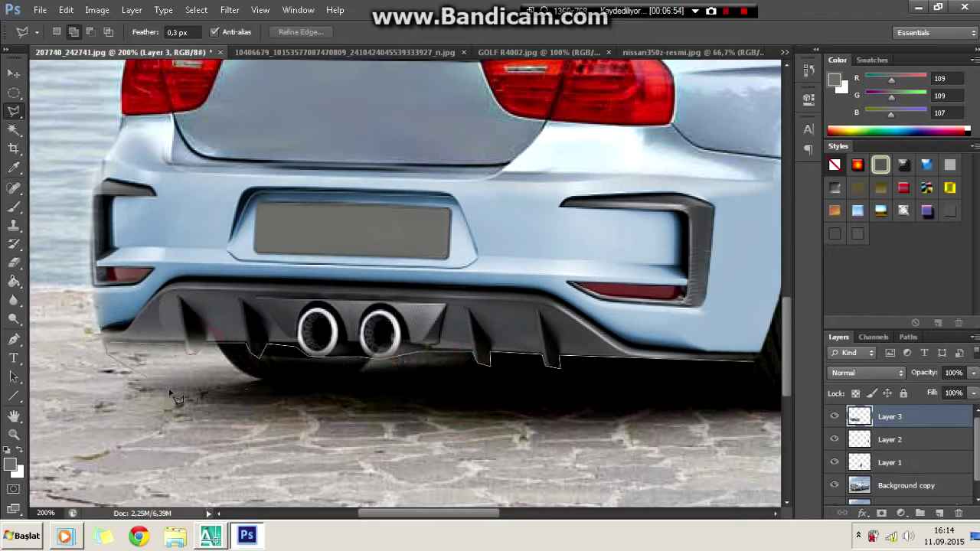
Fill the ground beneath the diffuser with a black shadow, deselect, and fit the car in view.
{"action": "double_click", "coordinate": [735, 397]}
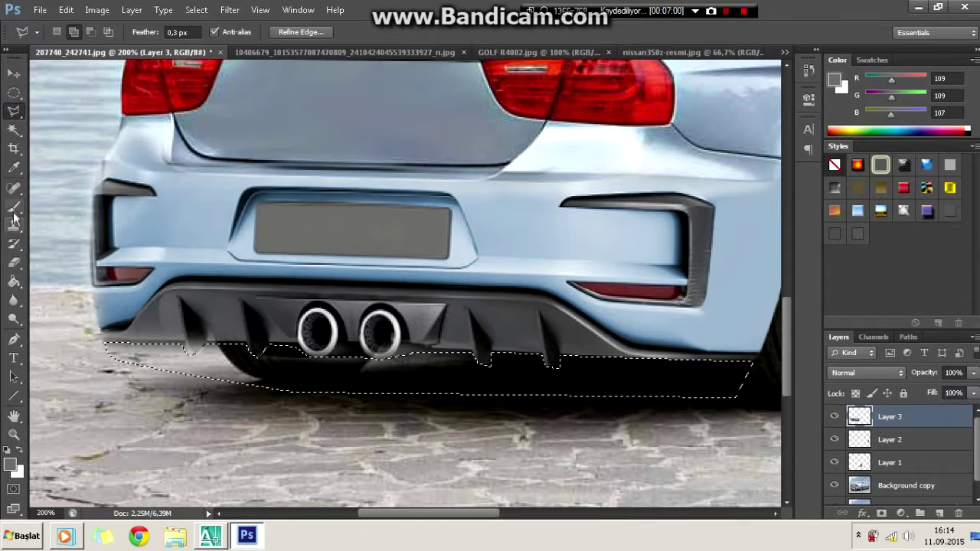
{"action": "key", "text": "b"}
{"action": "key", "text": "d"}
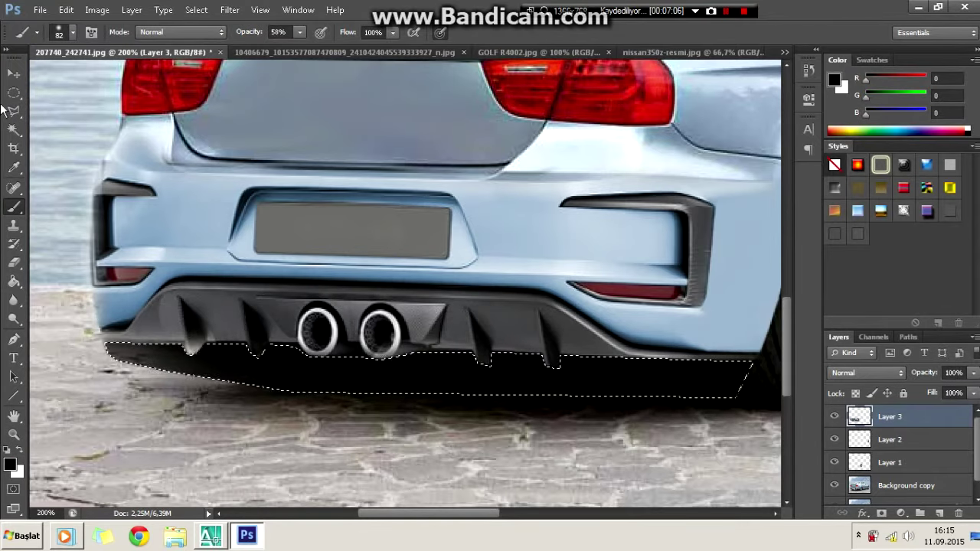
{"action": "key", "text": "l"}
{"action": "key", "text": "ctrl+minus"}
{"action": "key", "text": "ctrl+minus"}
{"action": "scroll", "coordinate": [229, 415], "scroll_direction": "up", "scroll_amount": 1}
{"action": "scroll", "coordinate": [229, 414], "scroll_direction": "up", "scroll_amount": 1}
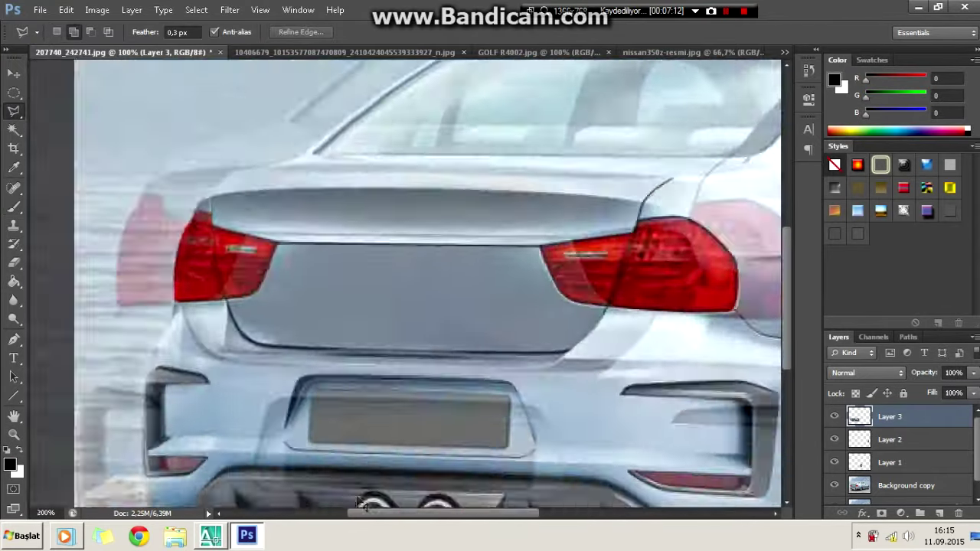
{"action": "scroll", "coordinate": [229, 415], "scroll_direction": "up", "scroll_amount": 1}
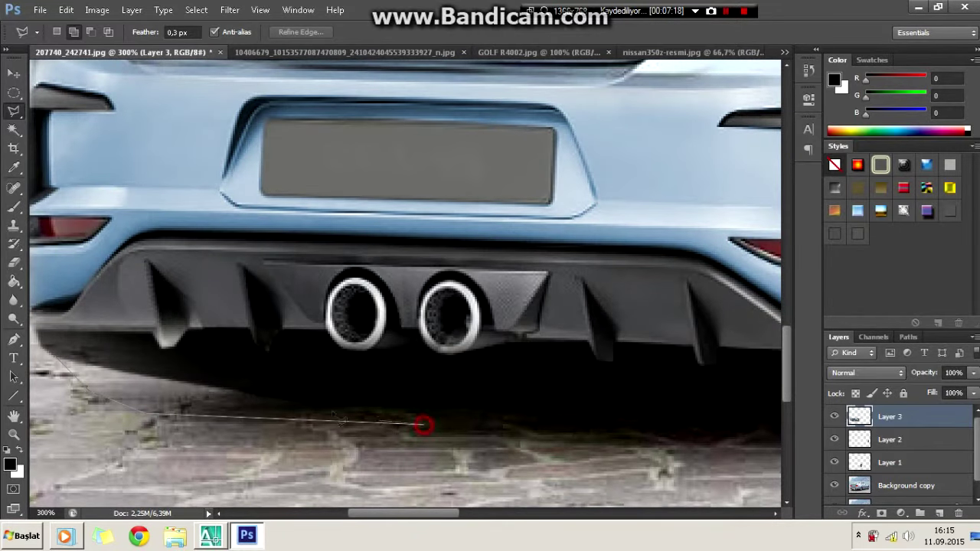
{"action": "double_click", "coordinate": [56, 357]}
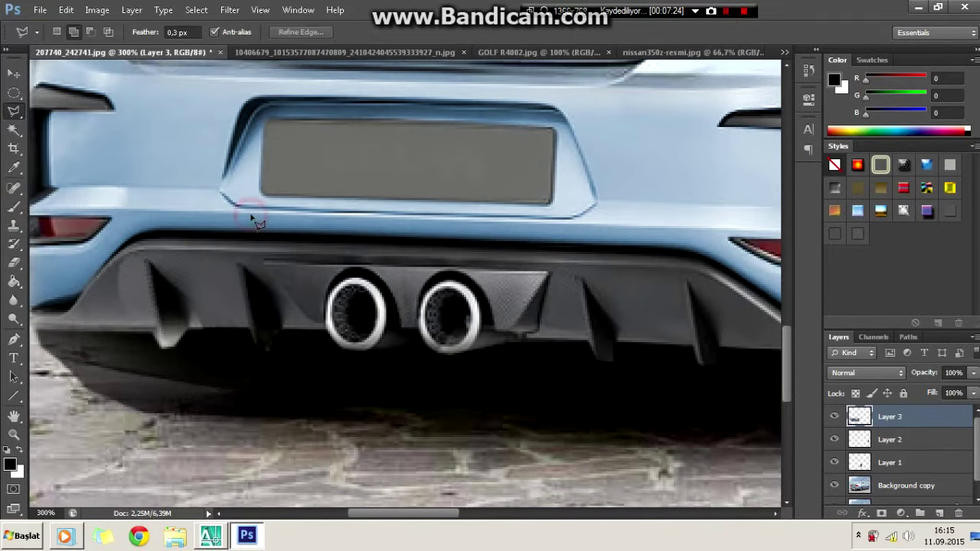
{"action": "key", "text": "ctrl+d"}
{"action": "key", "text": "ctrl+minus"}
{"action": "key", "text": "ctrl+minus"}
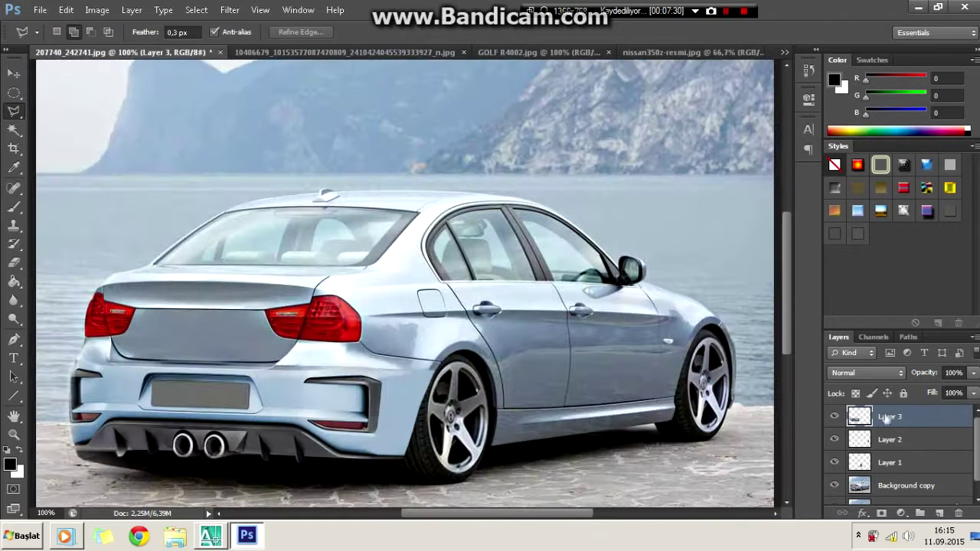
Merge Layers 3, 2 and 1 down into Background copy, undoing an accidental layer removal.
{"action": "right_click", "coordinate": [886, 418]}
{"action": "left_click", "coordinate": [896, 274]}
{"action": "right_click", "coordinate": [886, 417]}
{"action": "left_click", "coordinate": [732, 319]}
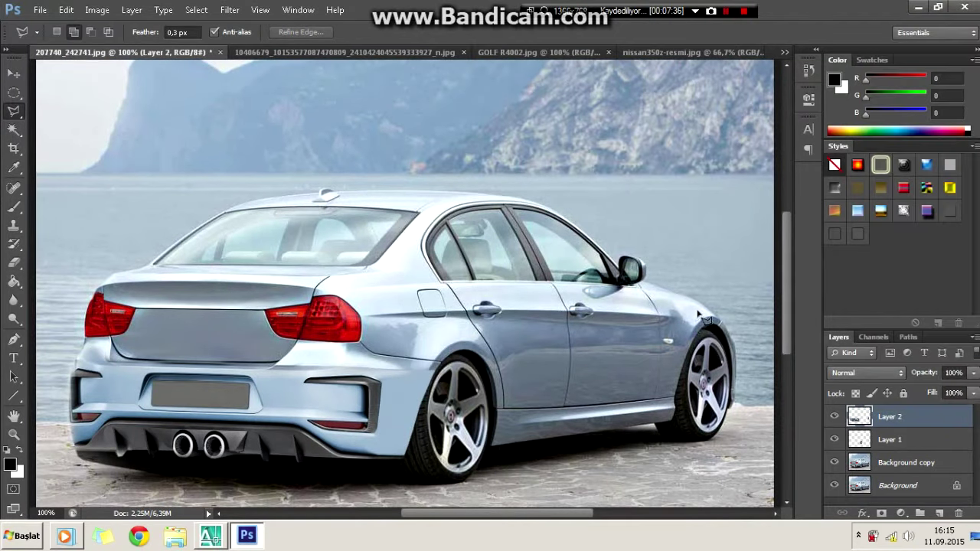
{"action": "key", "text": "ctrl+z"}
{"action": "right_click", "coordinate": [913, 423]}
{"action": "left_click", "coordinate": [898, 279]}
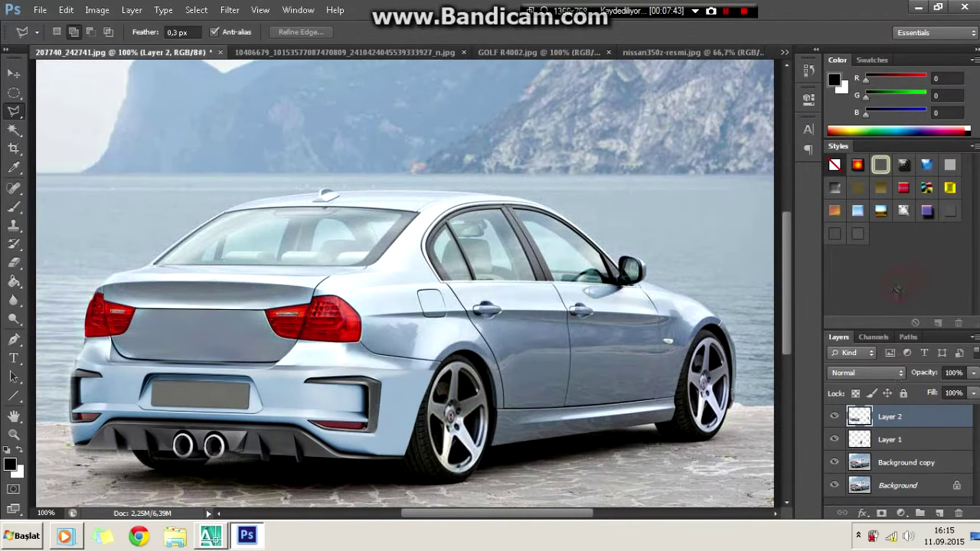
{"action": "right_click", "coordinate": [885, 418]}
{"action": "left_click", "coordinate": [898, 279]}
{"action": "right_click", "coordinate": [885, 417]}
{"action": "left_click", "coordinate": [898, 279]}
Zoom in and pan along the car's underside to the rear wheel for tracing.
{"action": "key", "text": "ctrl+plus"}
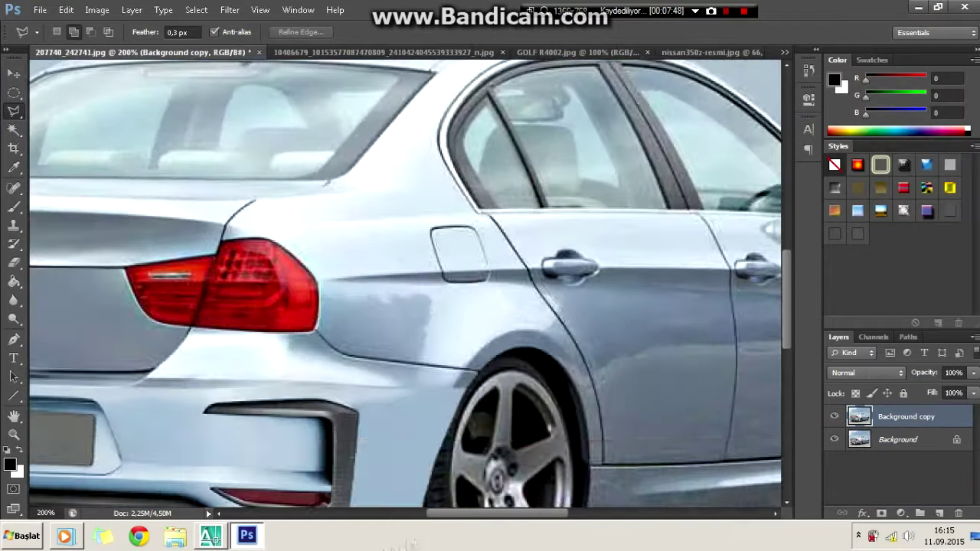
{"action": "scroll", "coordinate": [529, 283], "scroll_direction": "left", "scroll_amount": 3}
{"action": "scroll", "coordinate": [528, 283], "scroll_direction": "down", "scroll_amount": 2}
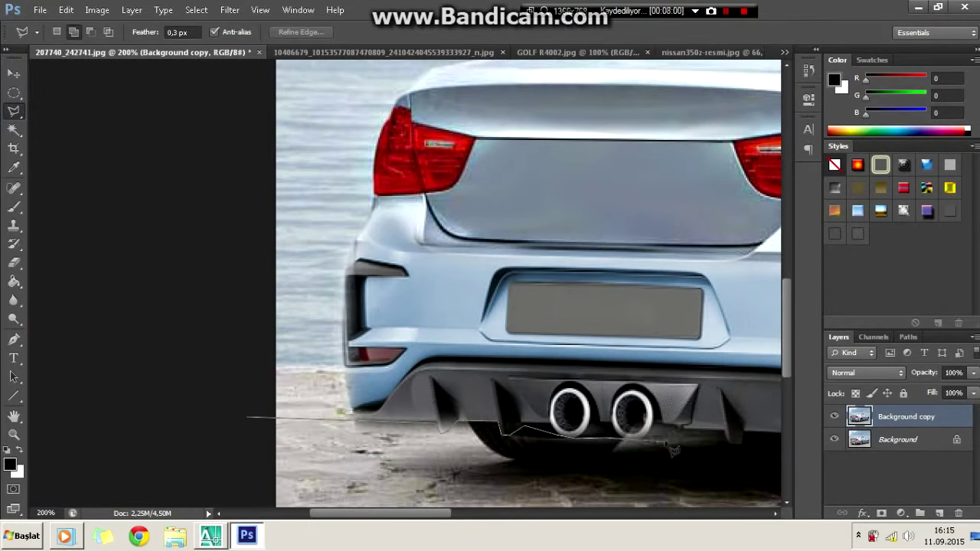
{"action": "scroll", "coordinate": [743, 453], "scroll_direction": "right", "scroll_amount": 1}
{"action": "scroll", "coordinate": [596, 446], "scroll_direction": "right", "scroll_amount": 4}
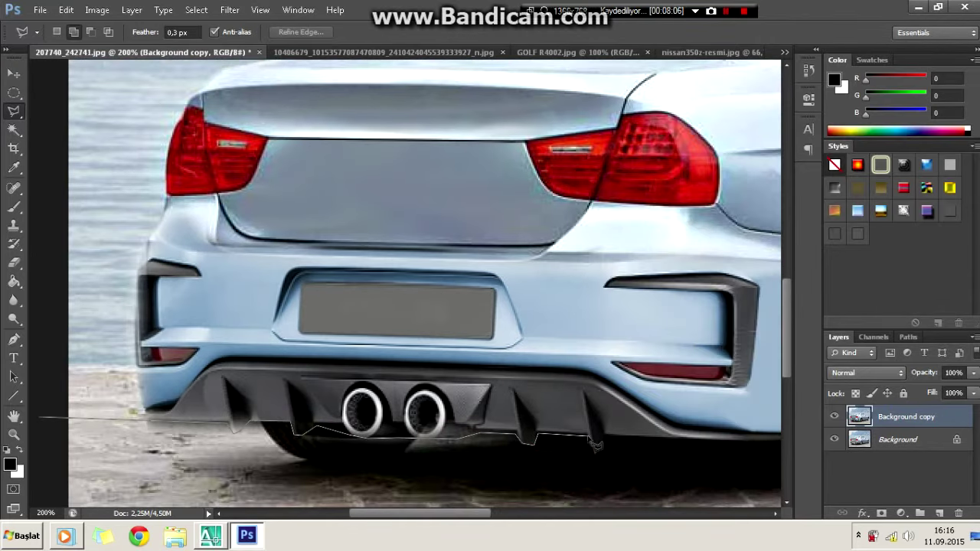
{"action": "scroll", "coordinate": [611, 456], "scroll_direction": "right", "scroll_amount": 4}
{"action": "scroll", "coordinate": [579, 453], "scroll_direction": "right", "scroll_amount": 1}
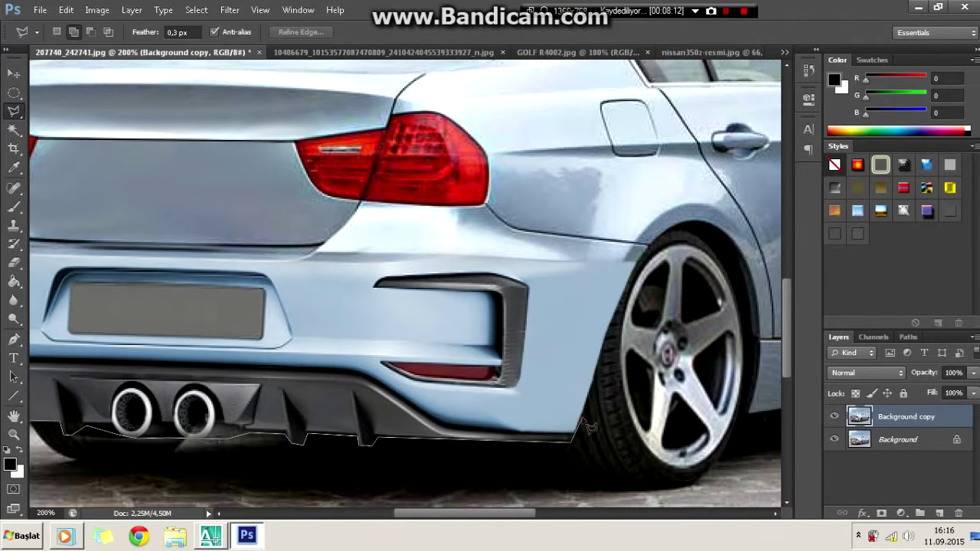
{"action": "scroll", "coordinate": [589, 428], "scroll_direction": "right", "scroll_amount": 3}
{"action": "key", "text": "ctrl+plus"}
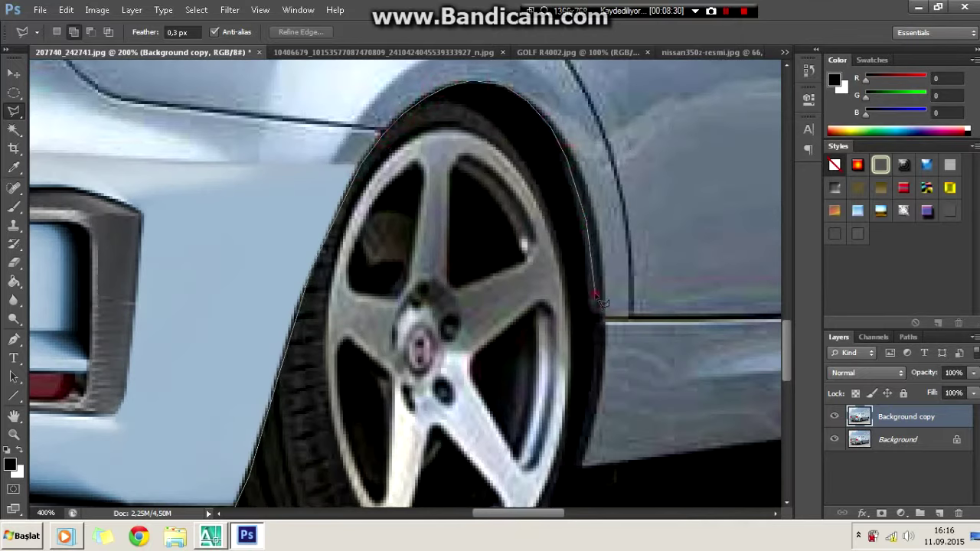
{"action": "scroll", "coordinate": [586, 476], "scroll_direction": "right", "scroll_amount": 3}
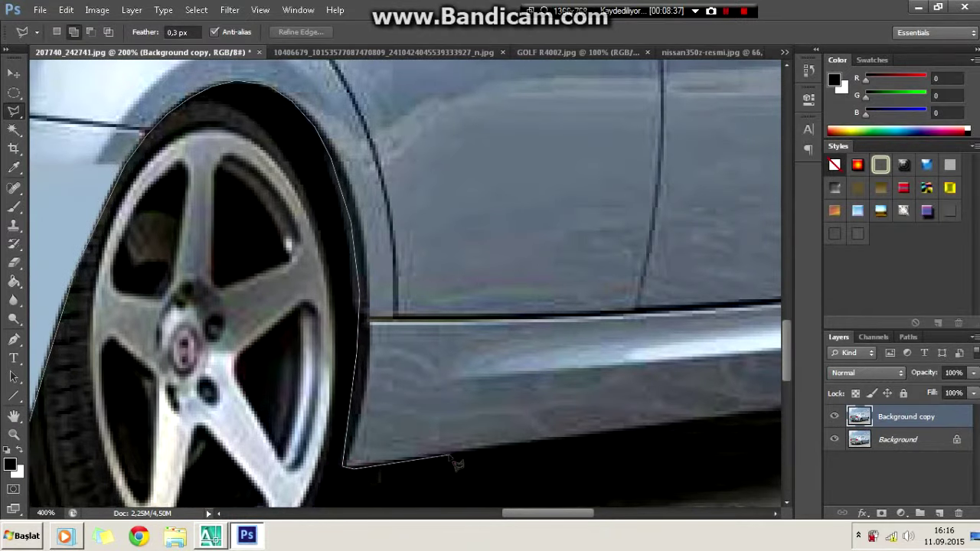
{"action": "scroll", "coordinate": [457, 465], "scroll_direction": "right", "scroll_amount": 3}
{"action": "scroll", "coordinate": [475, 413], "scroll_direction": "right", "scroll_amount": 2}
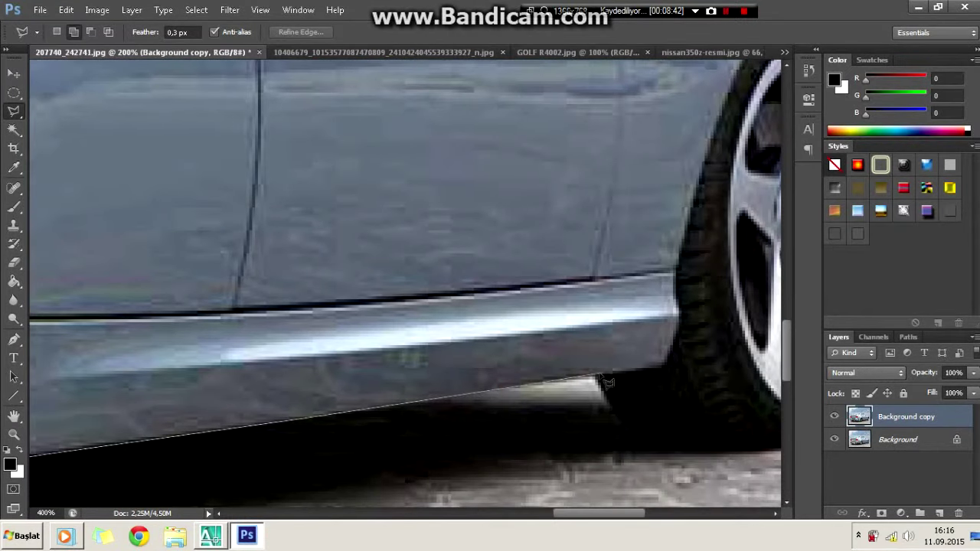
{"action": "scroll", "coordinate": [687, 277], "scroll_direction": "right", "scroll_amount": 4}
{"action": "scroll", "coordinate": [545, 170], "scroll_direction": "up", "scroll_amount": 2}
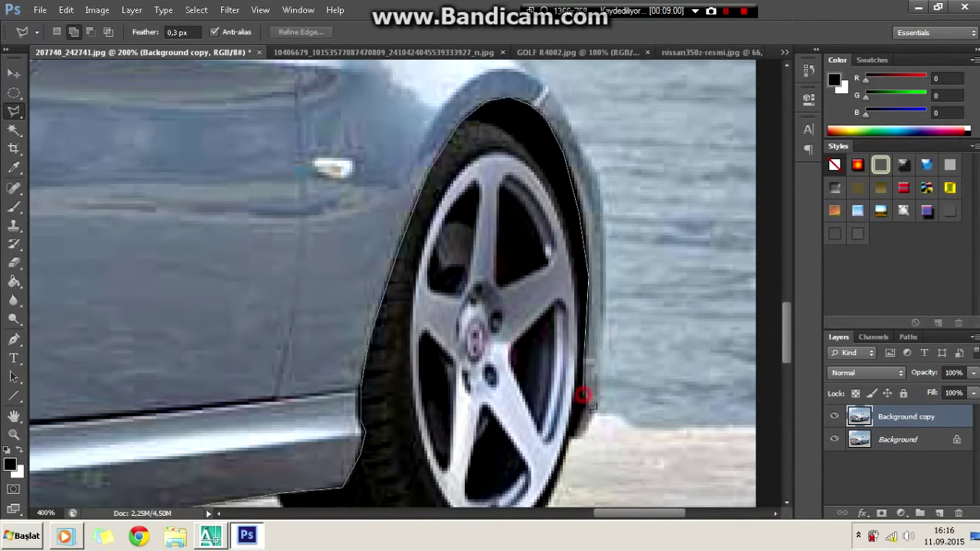
{"action": "scroll", "coordinate": [766, 429], "scroll_direction": "down", "scroll_amount": 1}
{"action": "scroll", "coordinate": [759, 429], "scroll_direction": "down", "scroll_amount": 2}
{"action": "scroll", "coordinate": [766, 414], "scroll_direction": "down", "scroll_amount": 2}
Close the car outline and adjust it with Transform Selection.
{"action": "left_click", "coordinate": [610, 344]}
{"action": "left_click", "coordinate": [622, 83]}
{"action": "left_click", "coordinate": [113, 108]}
{"action": "right_click", "coordinate": [313, 241]}
{"action": "left_click", "coordinate": [360, 401]}
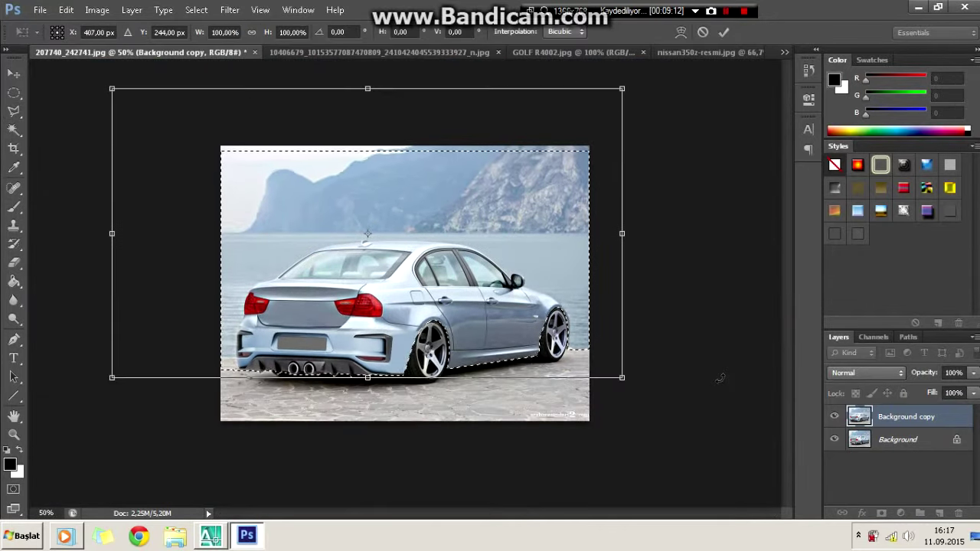
{"action": "left_click_drag", "start_coordinate": [720, 379], "coordinate": [713, 352]}
{"action": "key", "text": "Return"}
Crop the sky strip off the top of the photo with Image > Crop.
{"action": "left_click", "coordinate": [14, 91]}
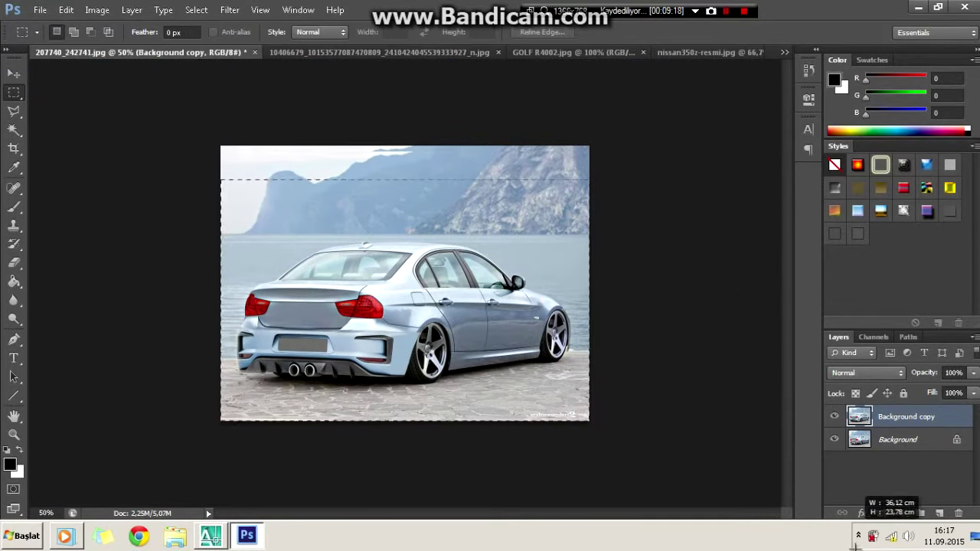
{"action": "left_click", "coordinate": [97, 10]}
{"action": "left_click", "coordinate": [100, 142]}
{"action": "scroll", "coordinate": [490, 429], "scroll_direction": "up", "scroll_amount": 3}
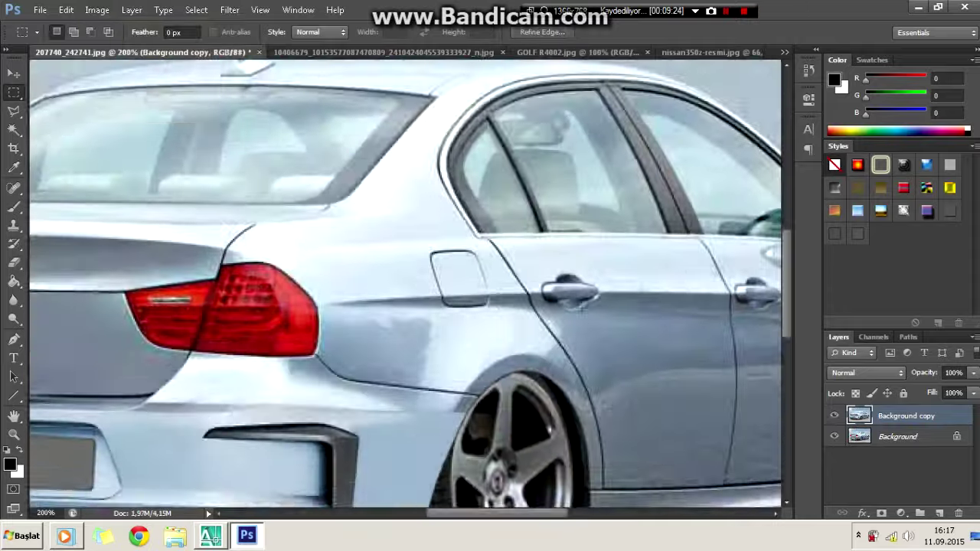
{"action": "left_click_drag", "start_coordinate": [534, 507], "coordinate": [534, 506]}
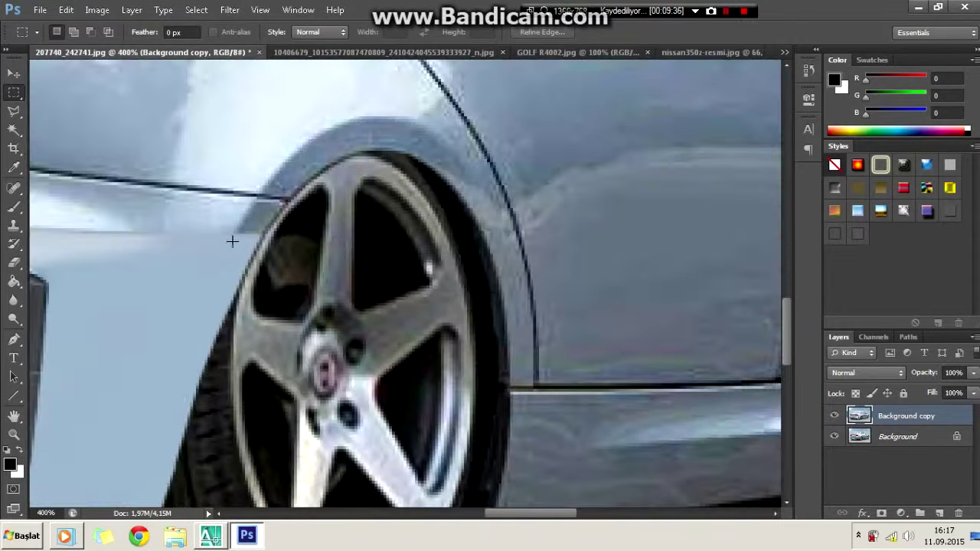
Draw a curved Pen path along the rear wheel arch and convert it into a selection.
{"action": "key", "text": "l"}
{"action": "left_click", "coordinate": [232, 238]}
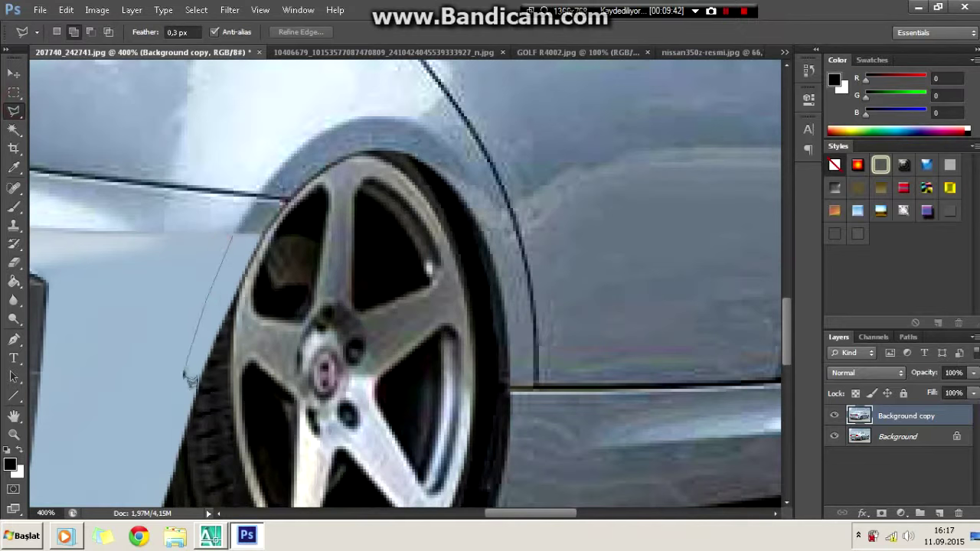
{"action": "key", "text": "p"}
{"action": "left_click", "coordinate": [233, 233]}
{"action": "left_click", "coordinate": [177, 442]}
{"action": "left_click_drag", "start_coordinate": [209, 324], "coordinate": [196, 329]}
{"action": "left_click", "coordinate": [266, 244]}
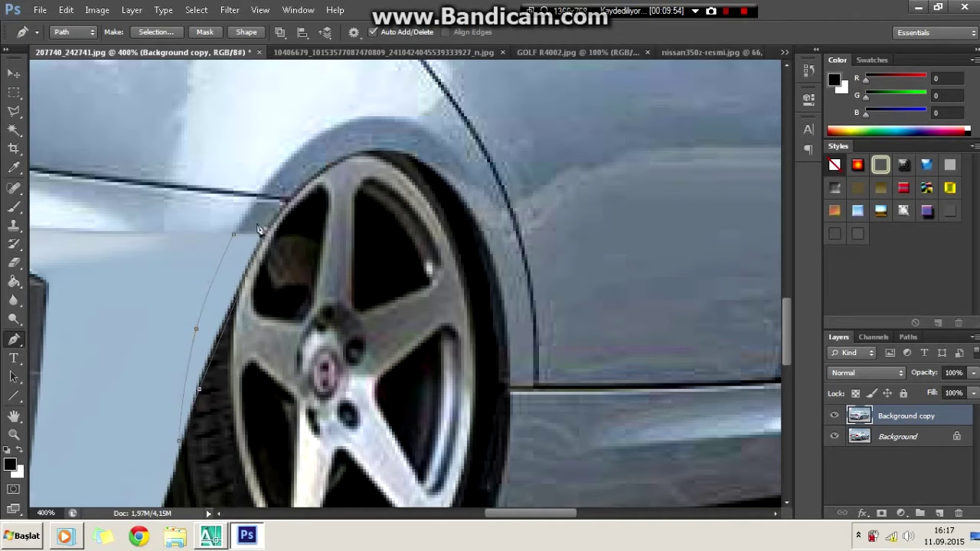
{"action": "left_click", "coordinate": [234, 234]}
{"action": "right_click", "coordinate": [282, 239]}
{"action": "left_click", "coordinate": [324, 299]}
{"action": "key", "text": "Return"}
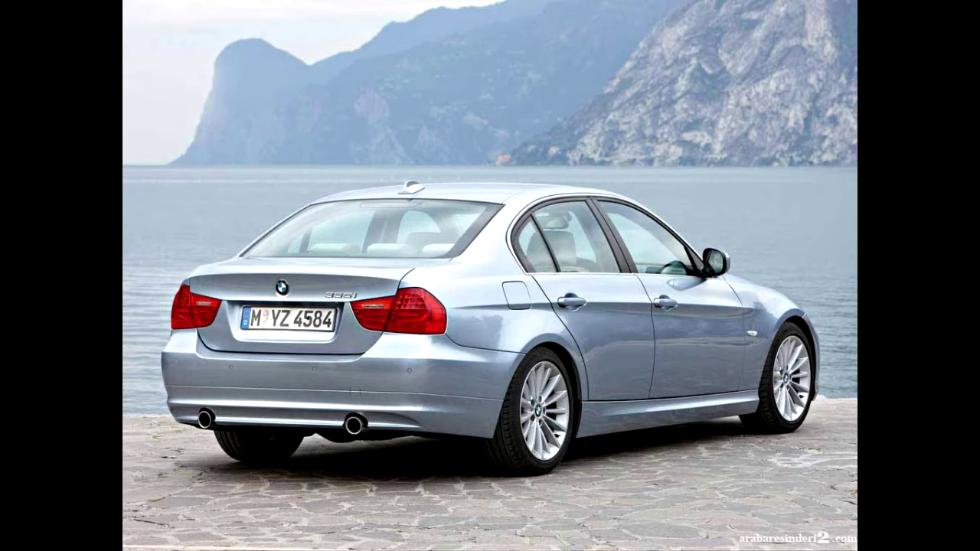